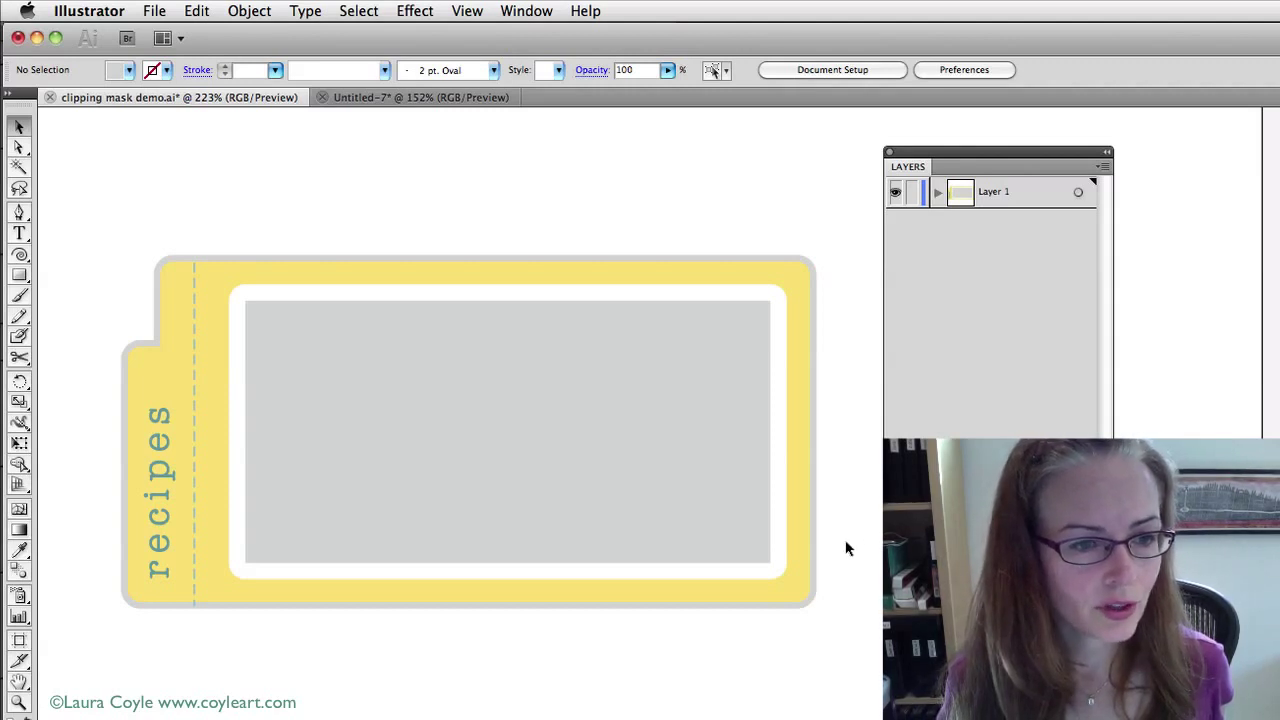
# Step: Select the whole recipes card group, hiding and then showing its bounding box
pyautogui.click(752, 549)
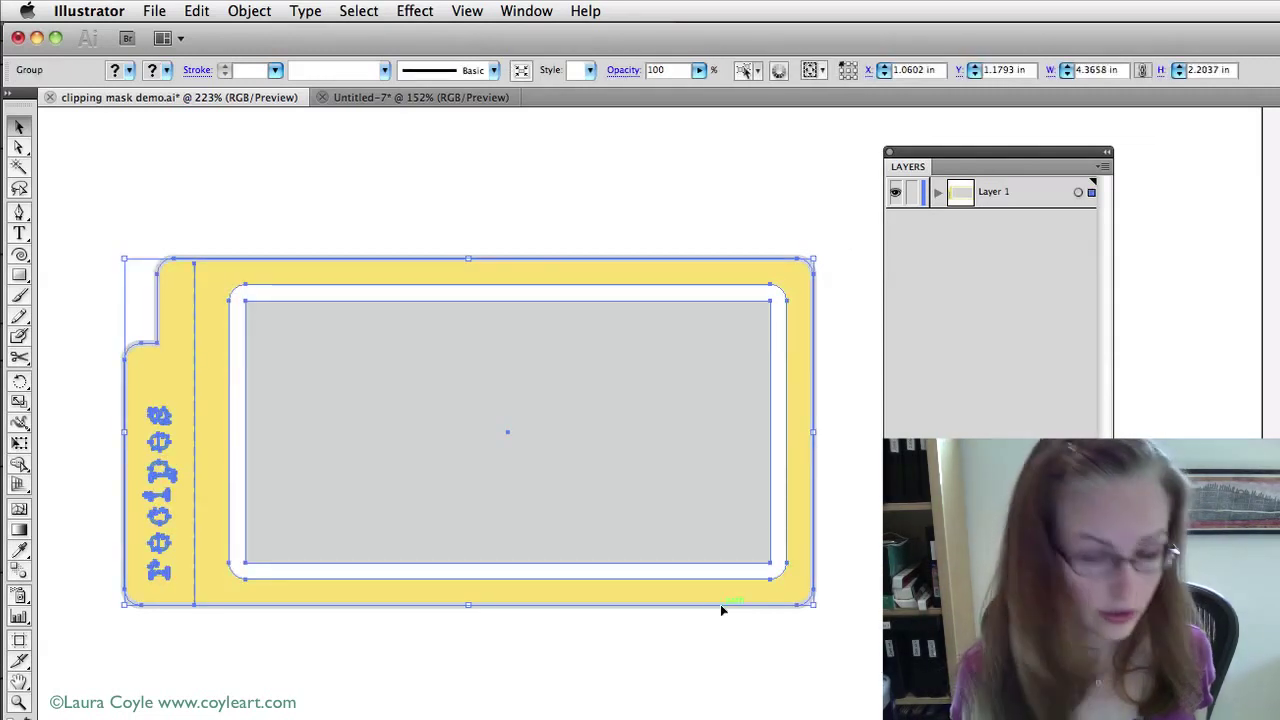
pyautogui.press('super+shift+b')
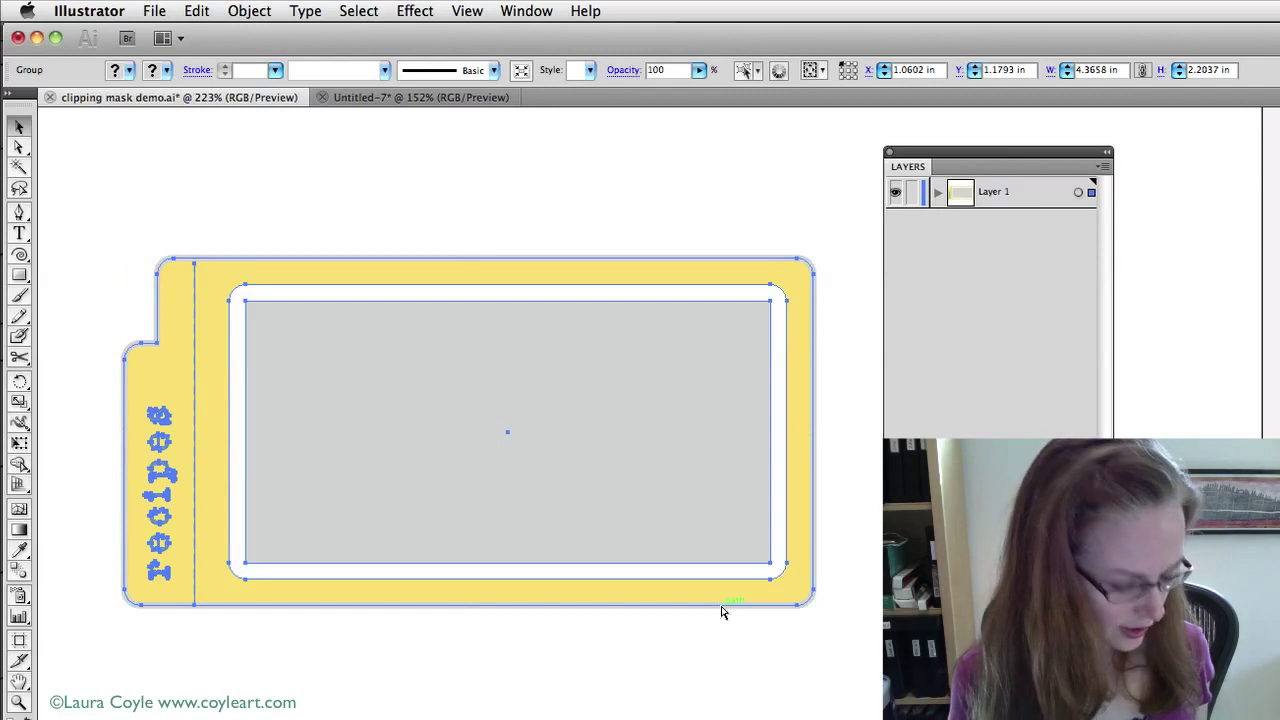
pyautogui.press('super+shift+b')
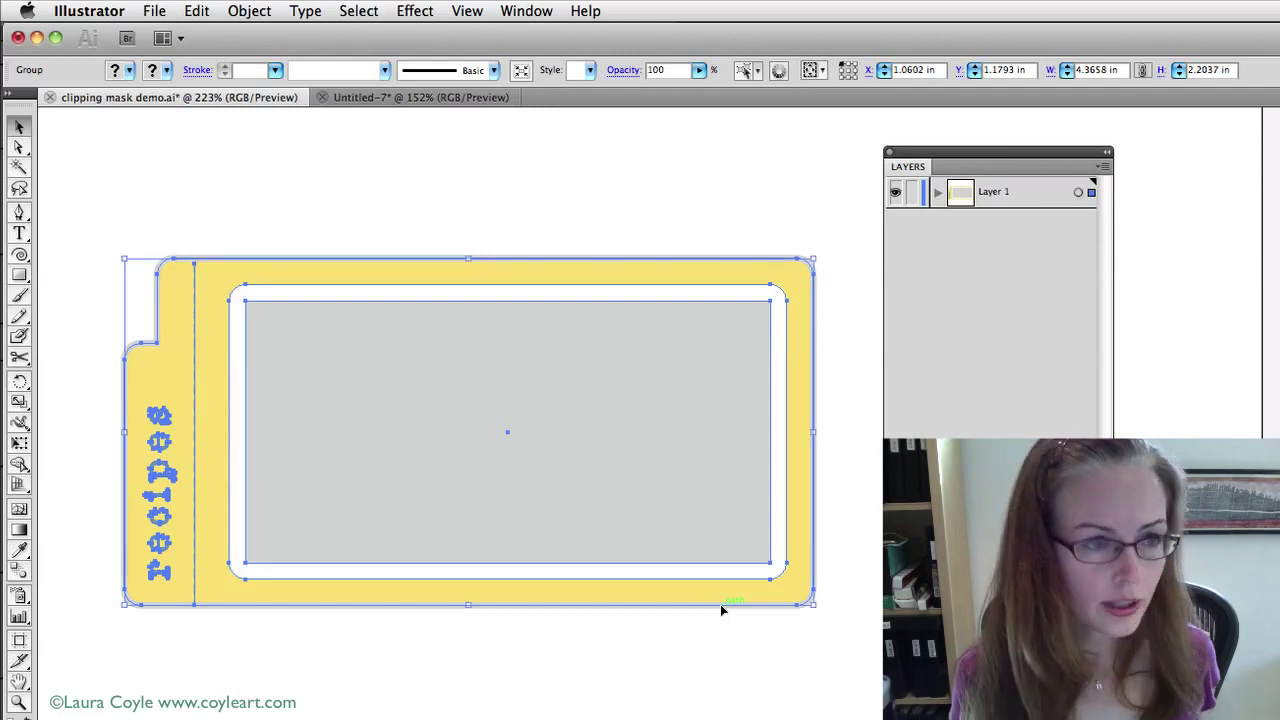
pyautogui.click(861, 563)
pyautogui.click(805, 590)
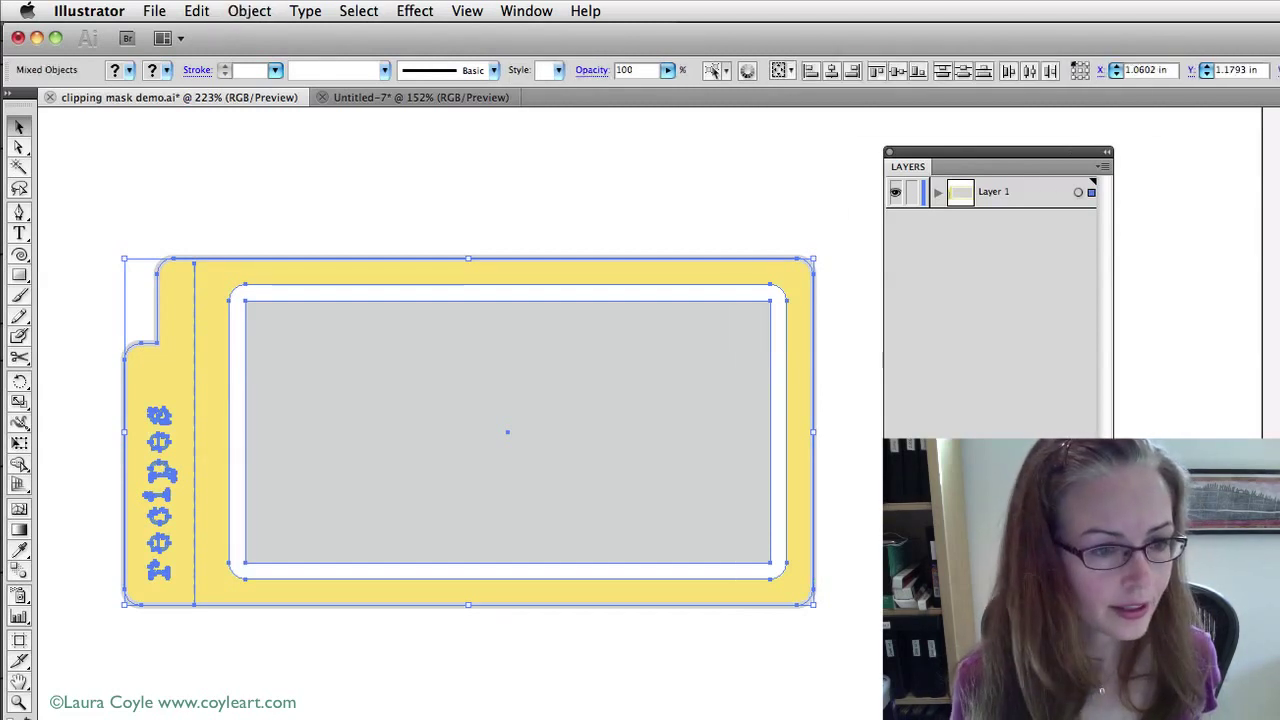
pyautogui.click(850, 590)
pyautogui.click(797, 573)
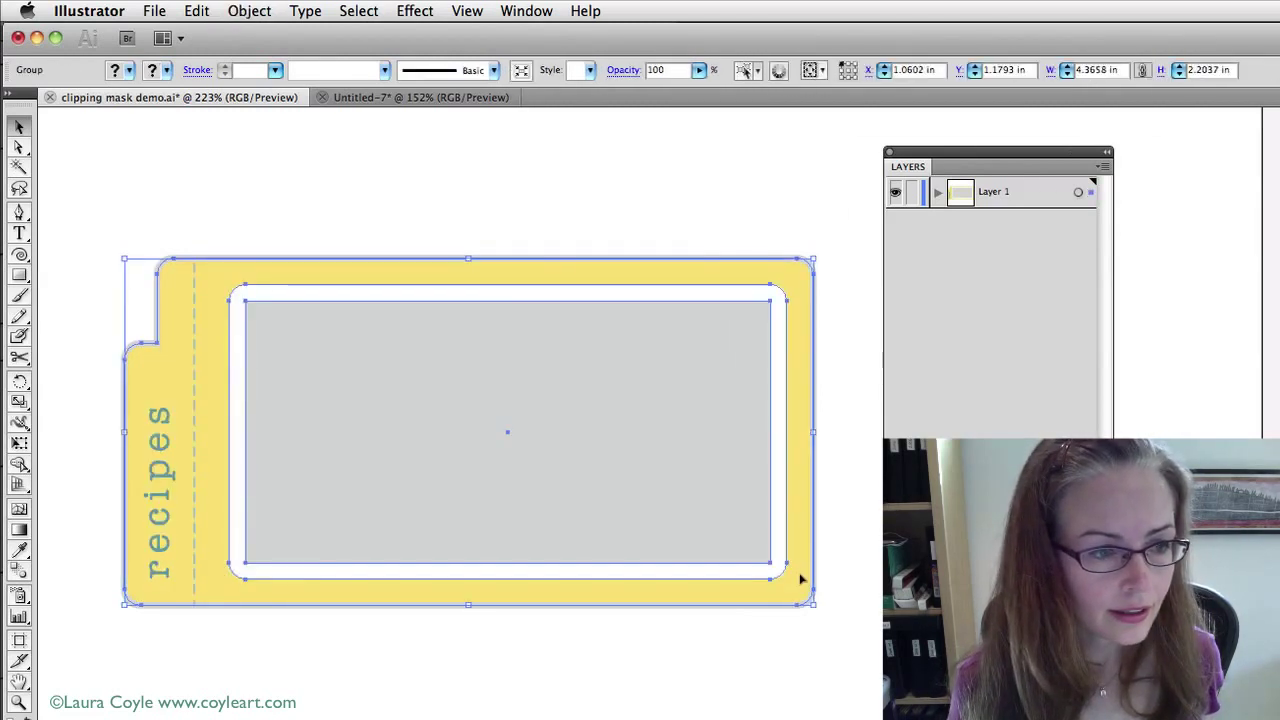
# Step: Select the vertical recipes lettering, the white inner frame and the grey rectangle individually
pyautogui.click(163, 525)
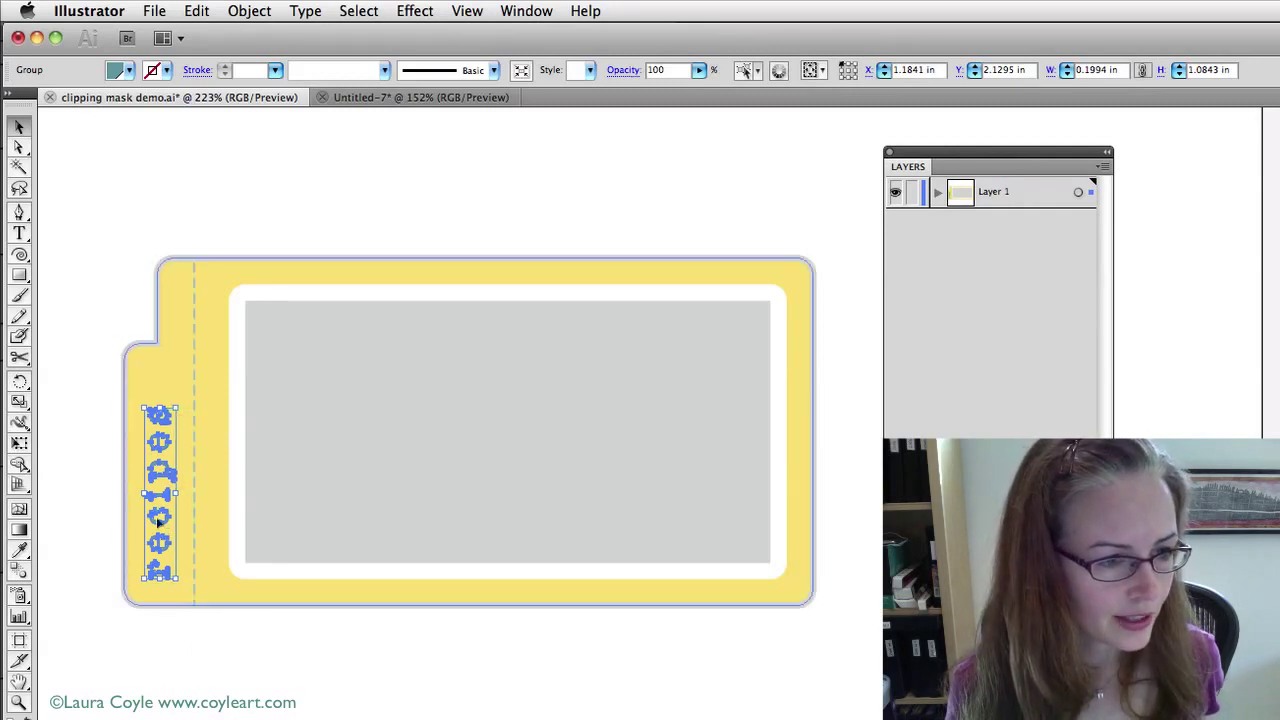
pyautogui.click(797, 600)
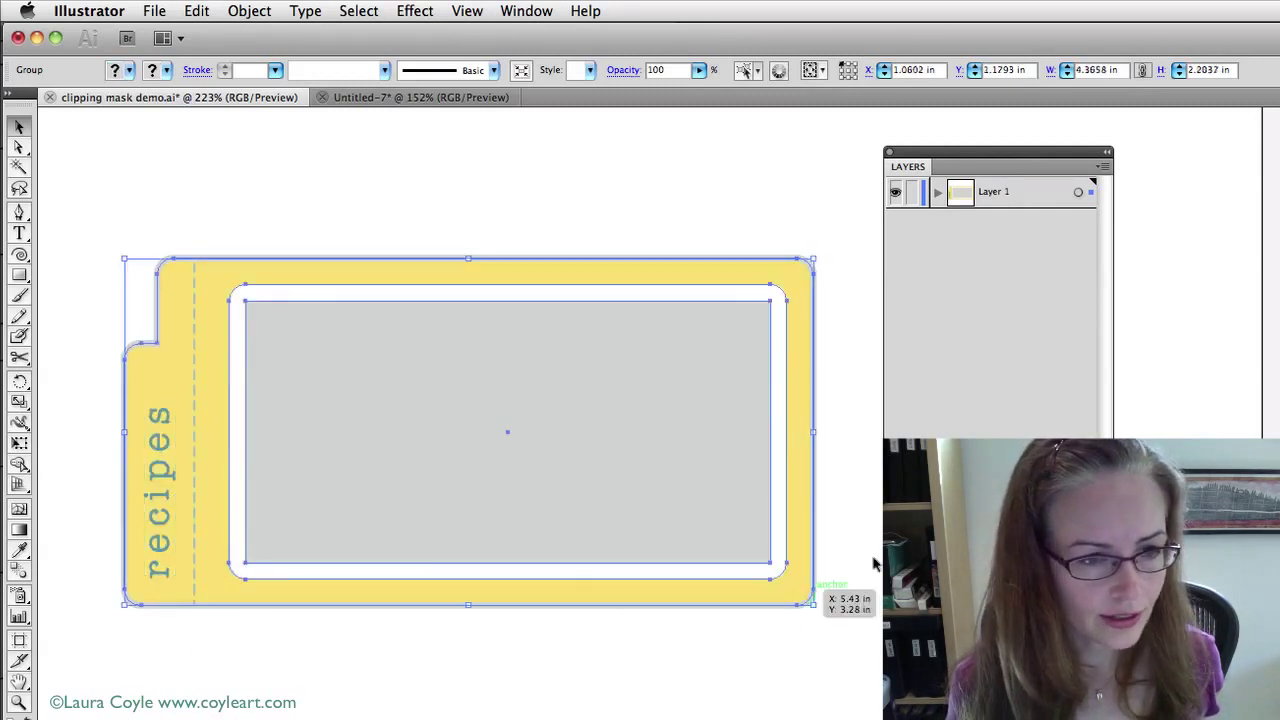
pyautogui.press('super+shift+a')
pyautogui.click(786, 567)
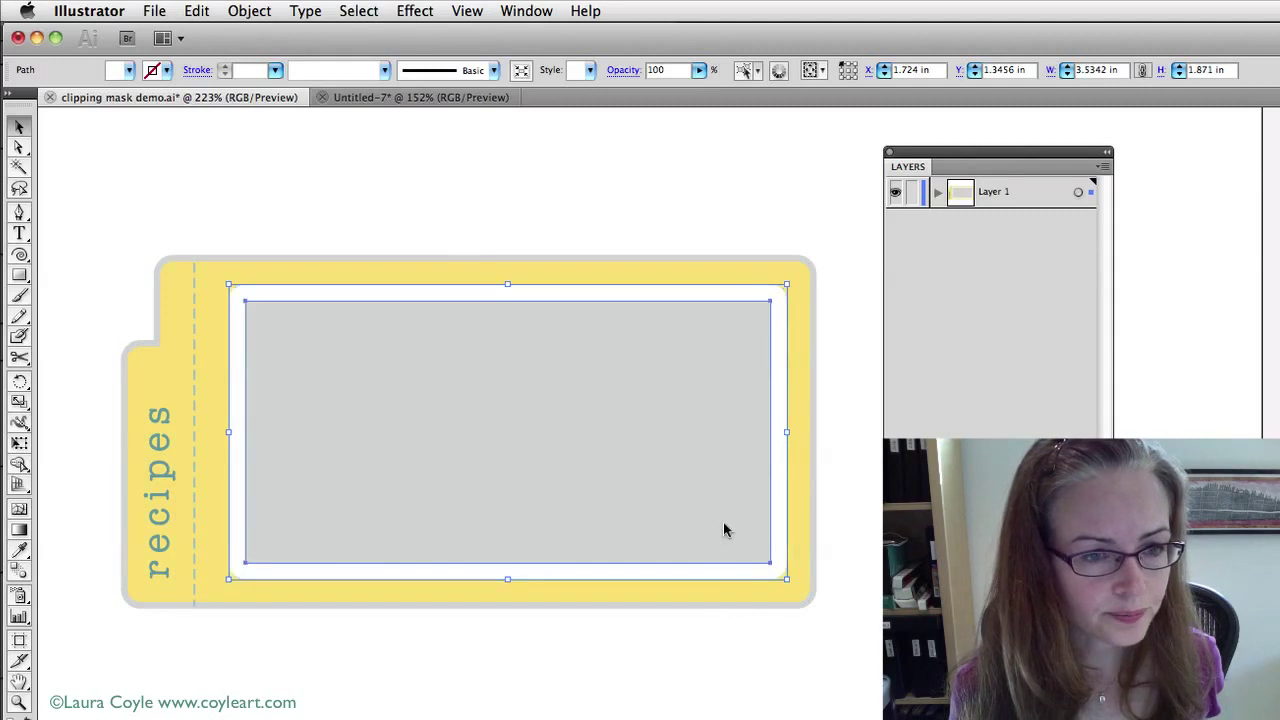
pyautogui.click(723, 526)
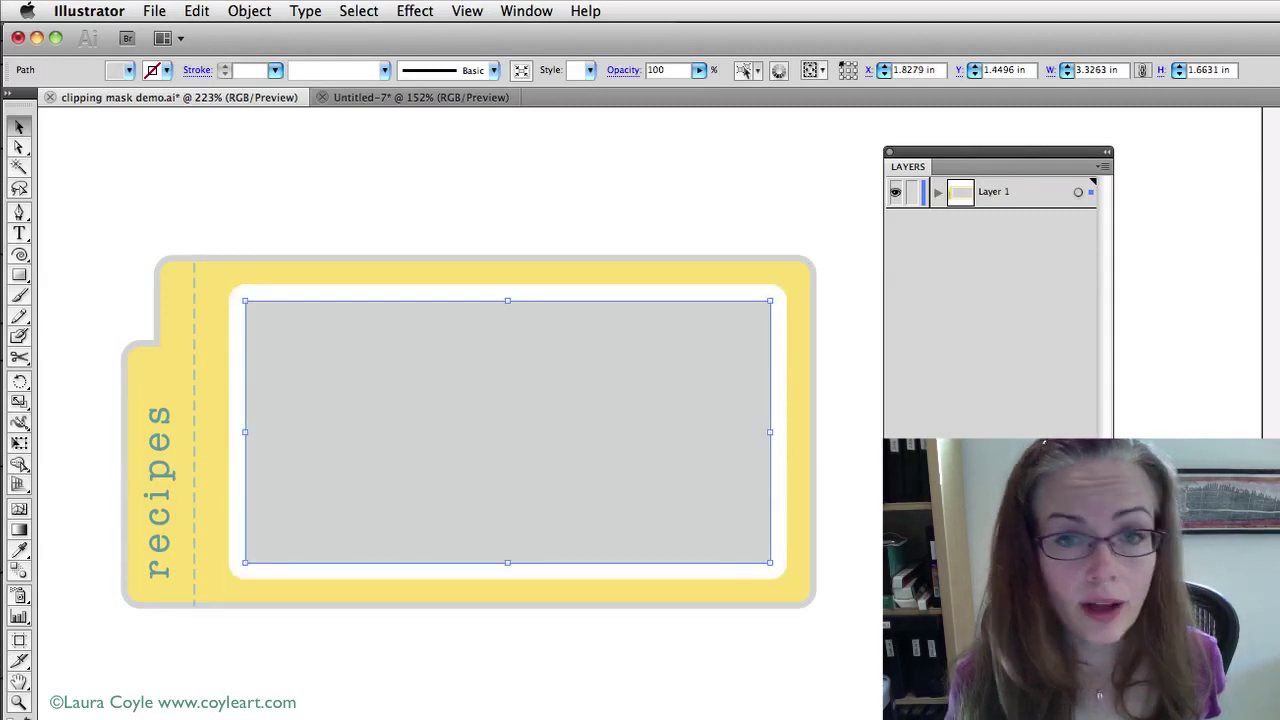
# Step: Expand Layer 1 and toggle visibility to identify the grey rectangle, white frame and yellow card paths
pyautogui.click(937, 192)
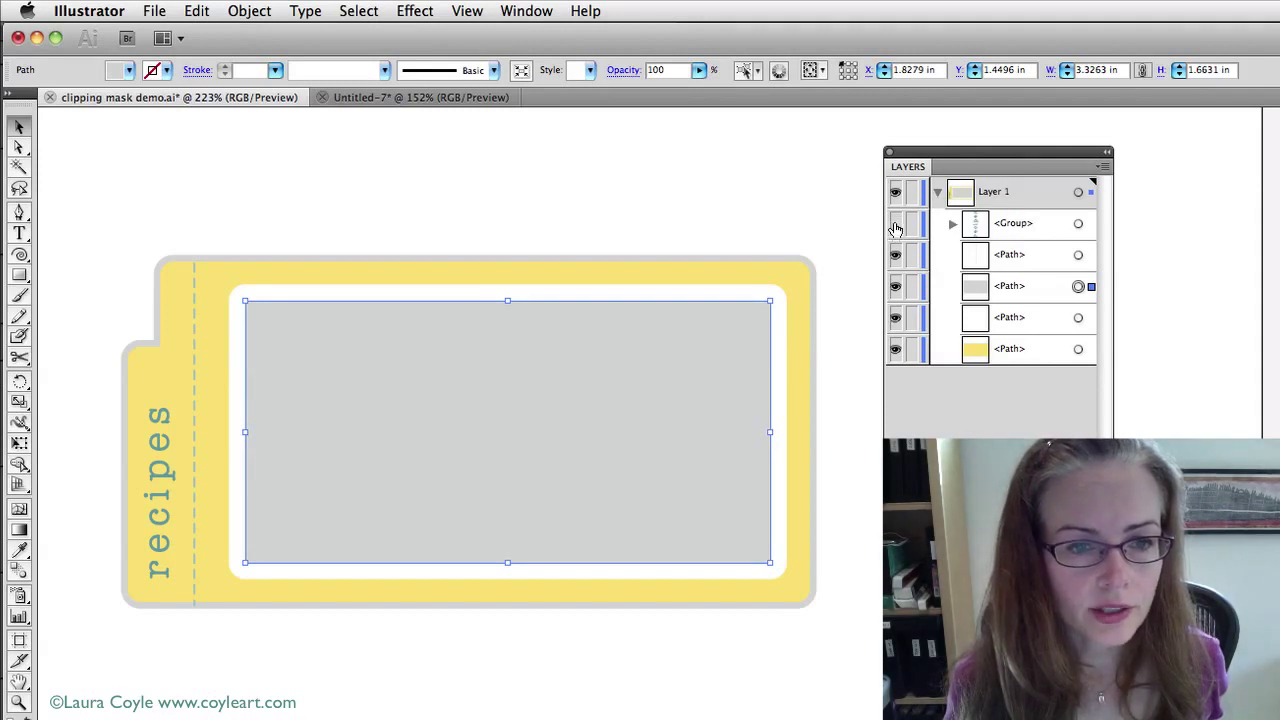
pyautogui.click(895, 255)
pyautogui.click(895, 256)
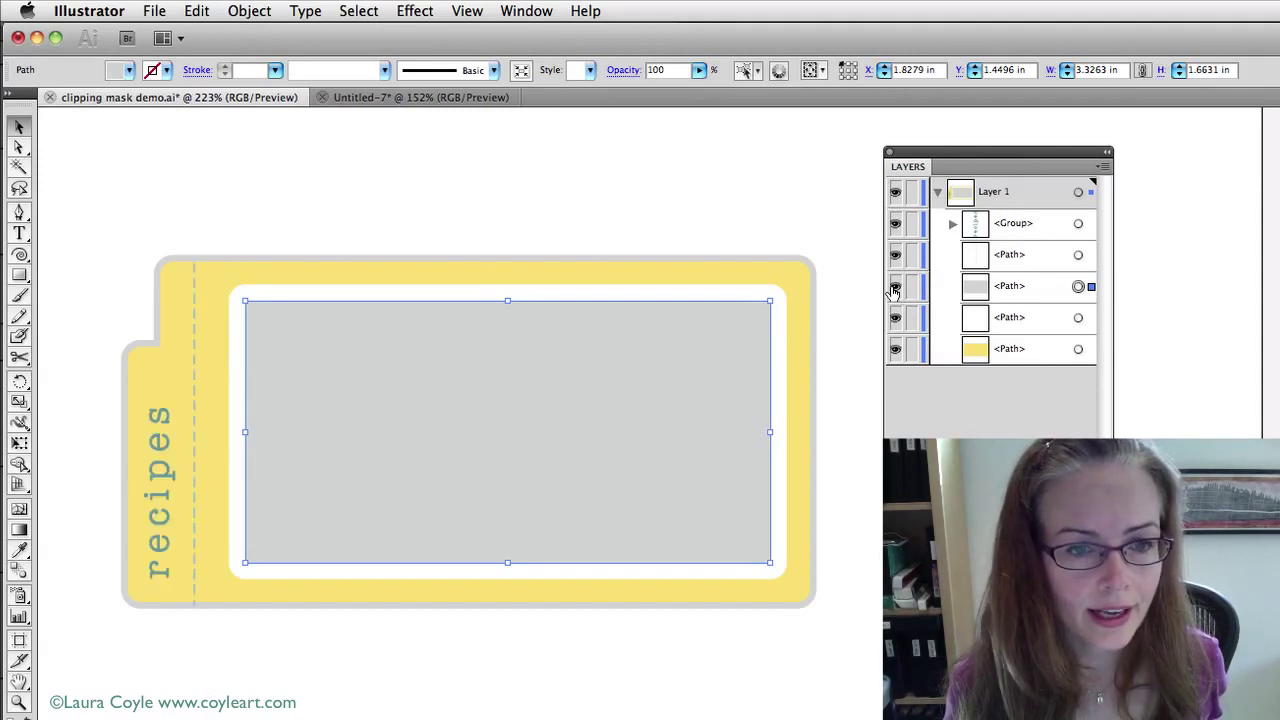
pyautogui.click(895, 287)
pyautogui.click(895, 288)
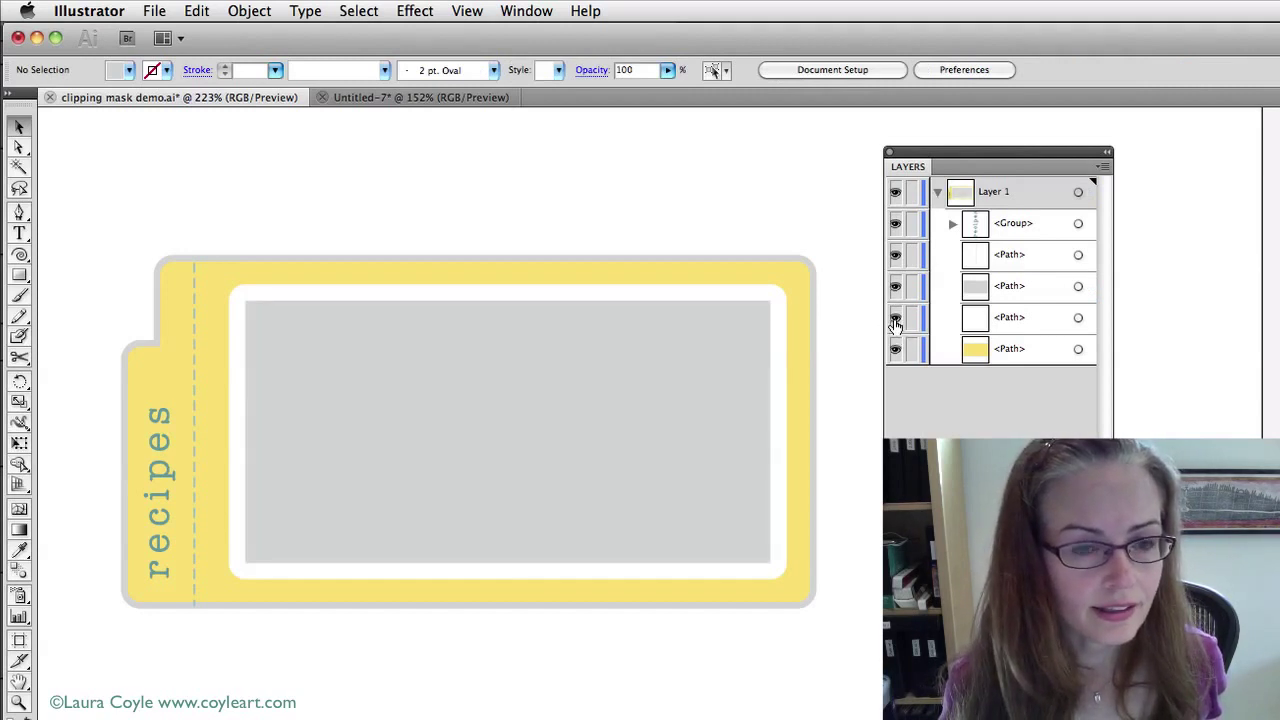
pyautogui.click(895, 318)
pyautogui.click(895, 318)
pyautogui.click(895, 349)
pyautogui.click(895, 349)
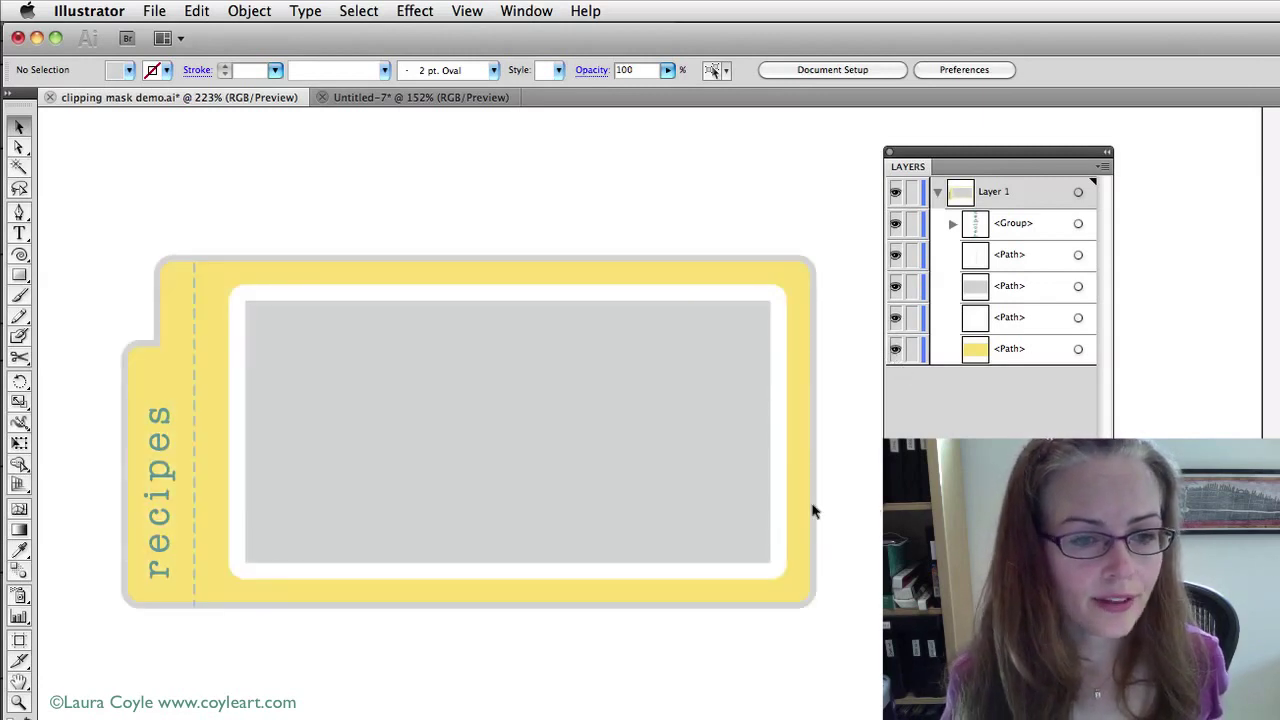
pyautogui.click(703, 492)
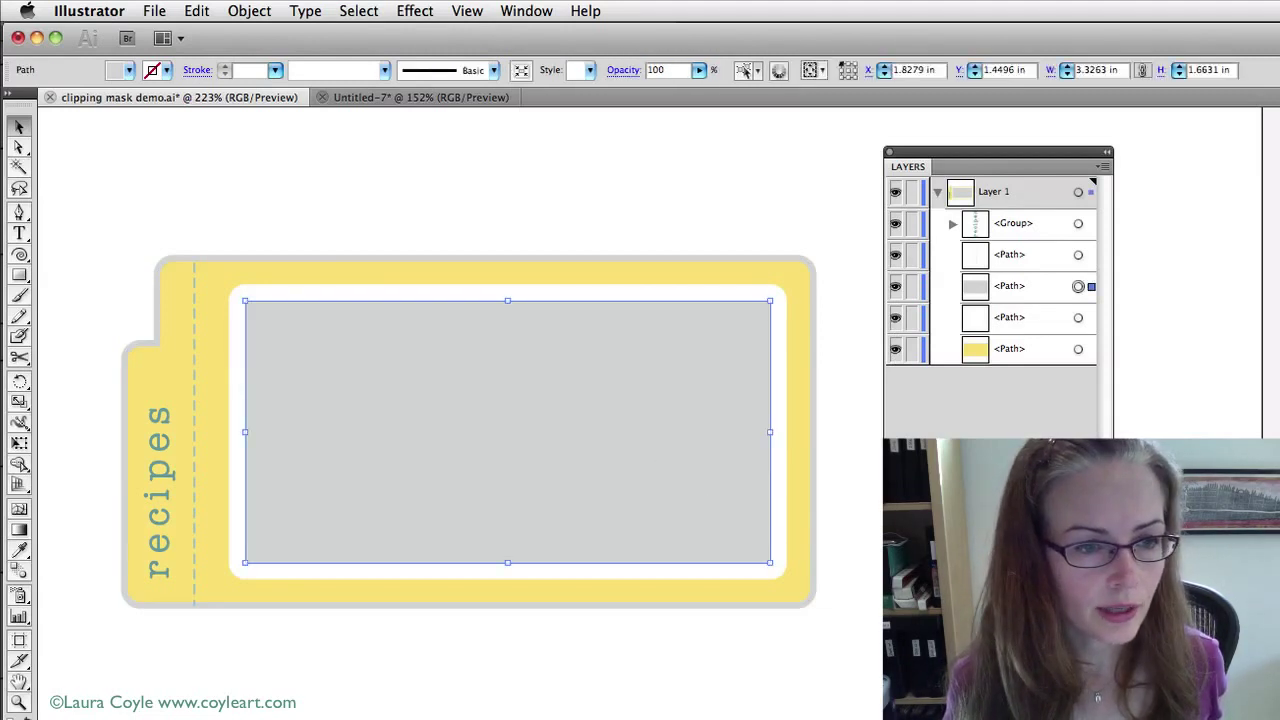
pyautogui.click(871, 525)
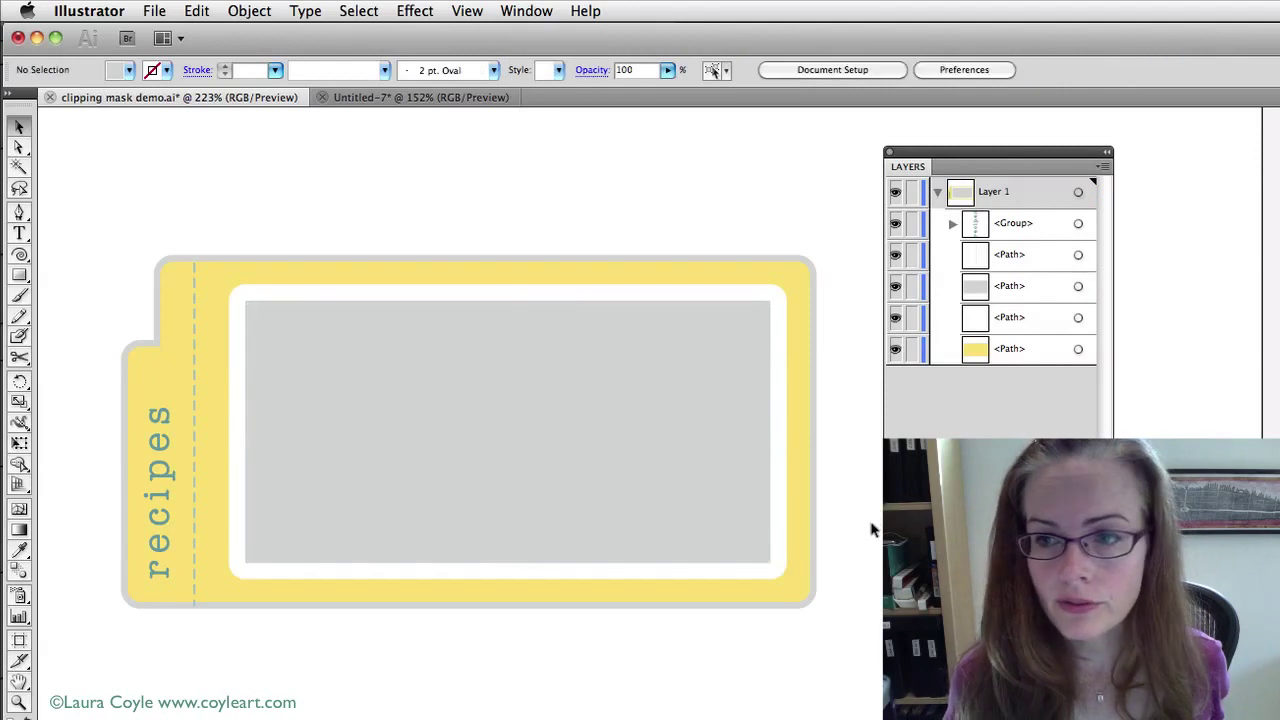
# Step: Bring the cupcakes photo from Photoshop into the recipes card document and move it over the card
pyautogui.press('super+Tab')
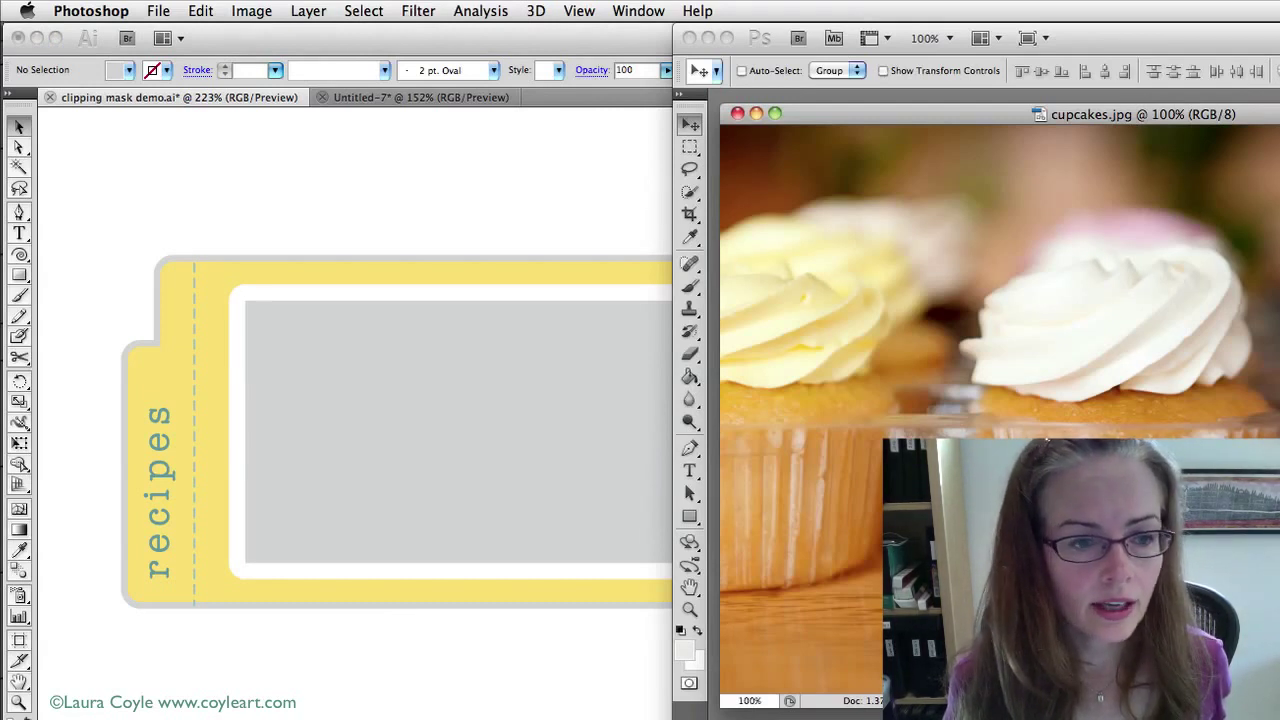
pyautogui.click(338, 696)
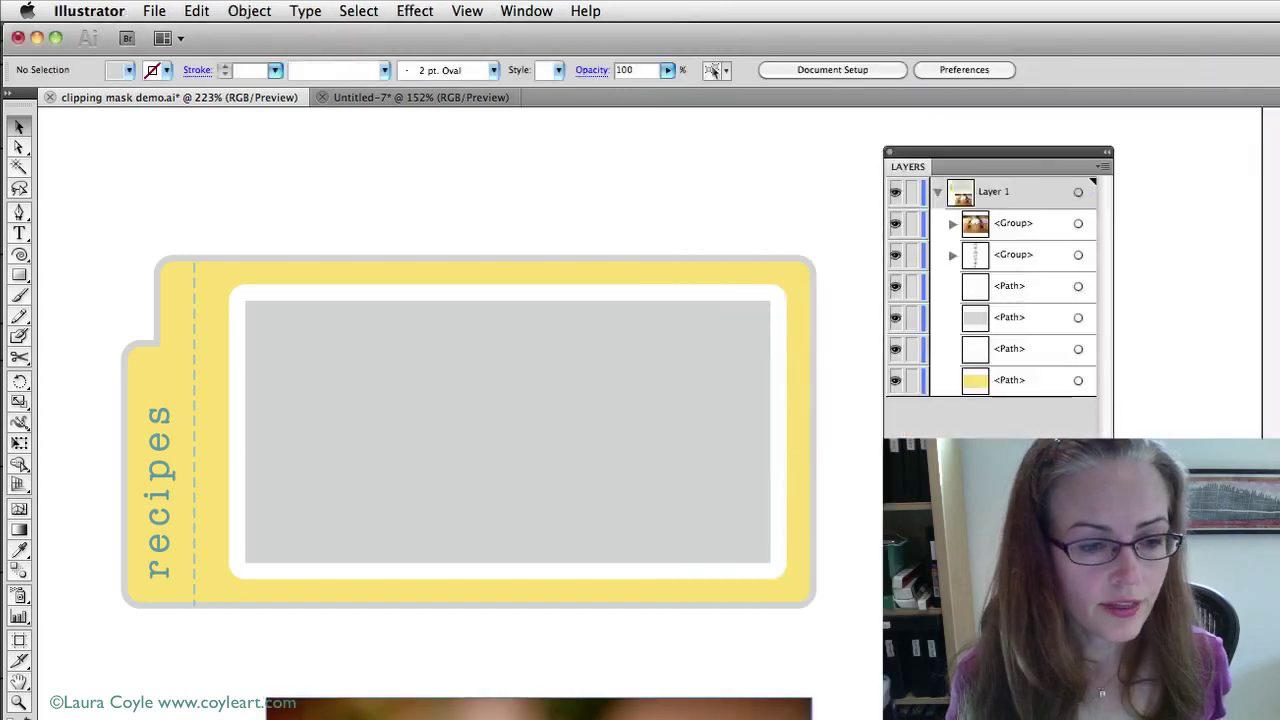
pyautogui.moveTo(540, 712); pyautogui.dragTo(516, 500)
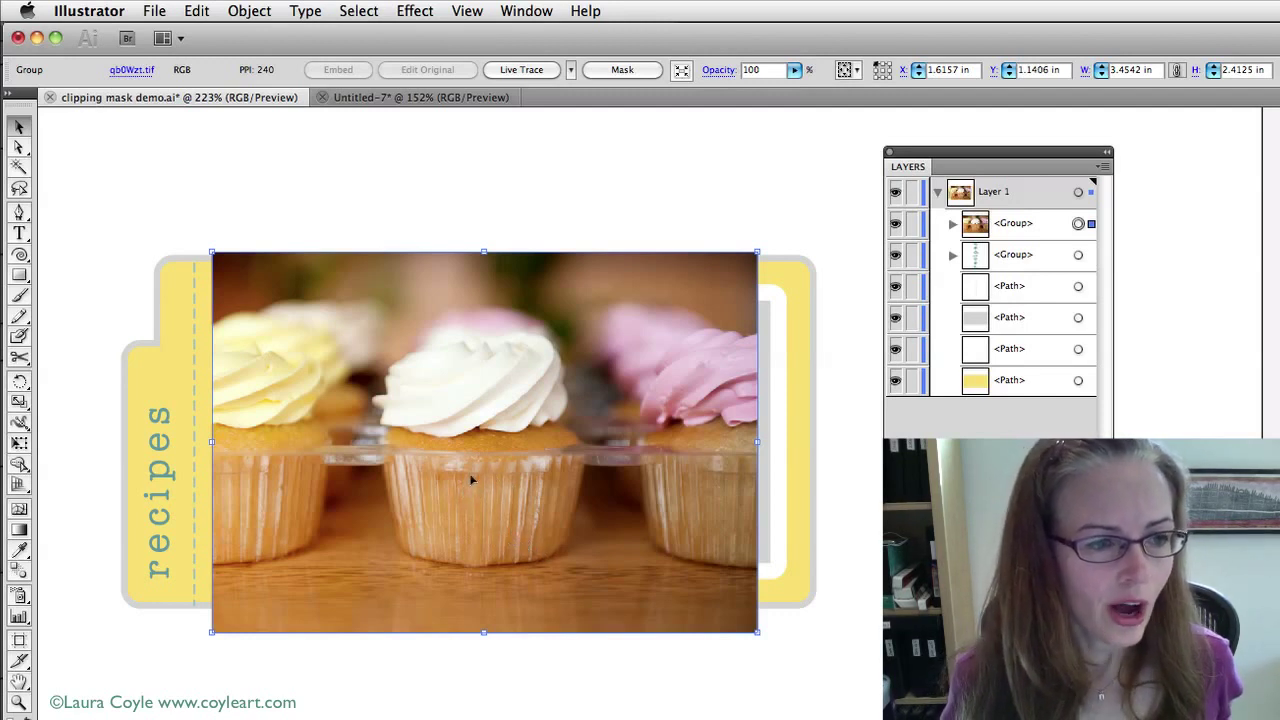
# Step: Drag the cupcake photo right, then slightly left and up, so it covers the grey window
pyautogui.moveTo(550, 493); pyautogui.dragTo(564, 493)
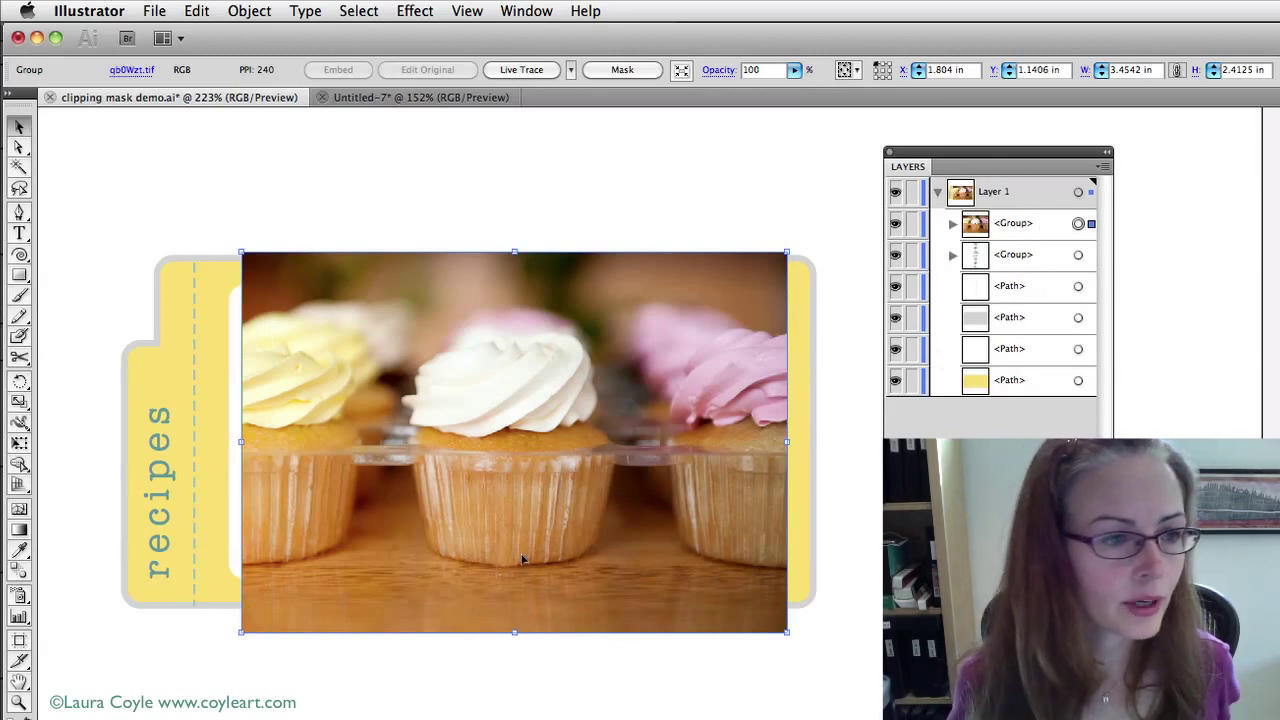
pyautogui.moveTo(519, 554); pyautogui.dragTo(511, 543)
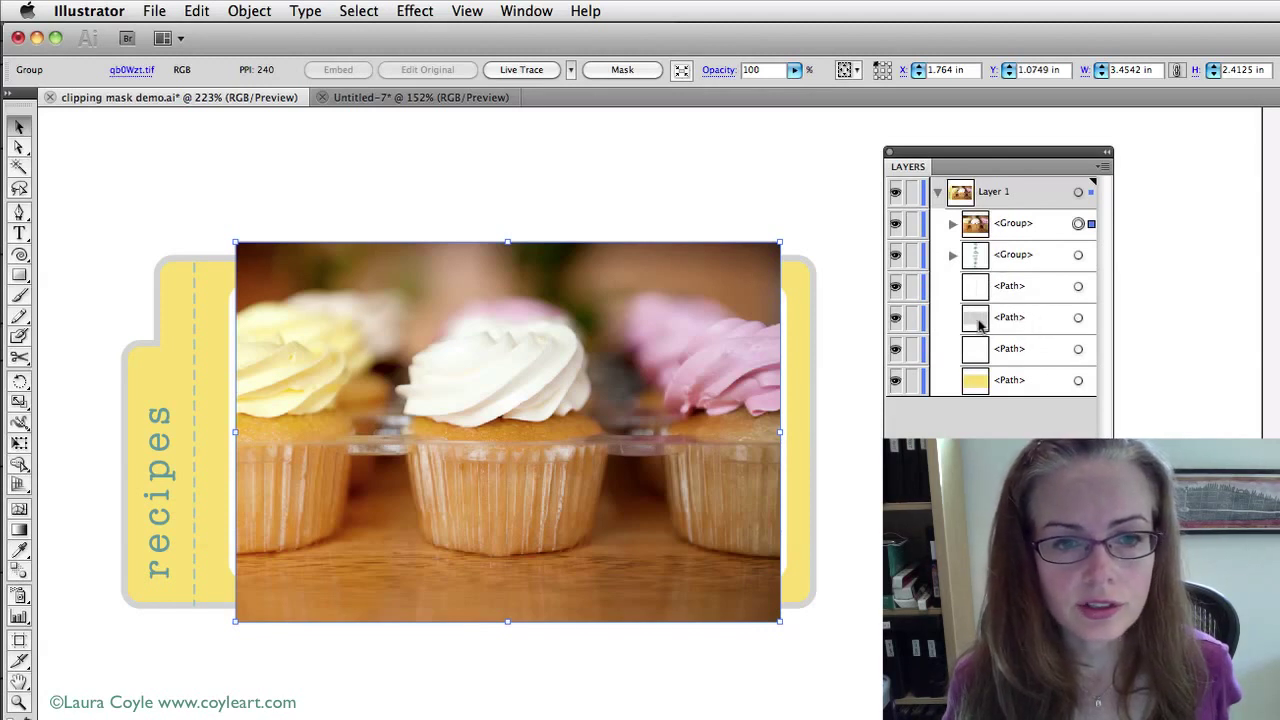
# Step: Move the grey rectangle's layer above the cupcake photo and select the rectangle on the canvas
pyautogui.click(1039, 323)
pyautogui.moveTo(1039, 323); pyautogui.dragTo(1097, 224)
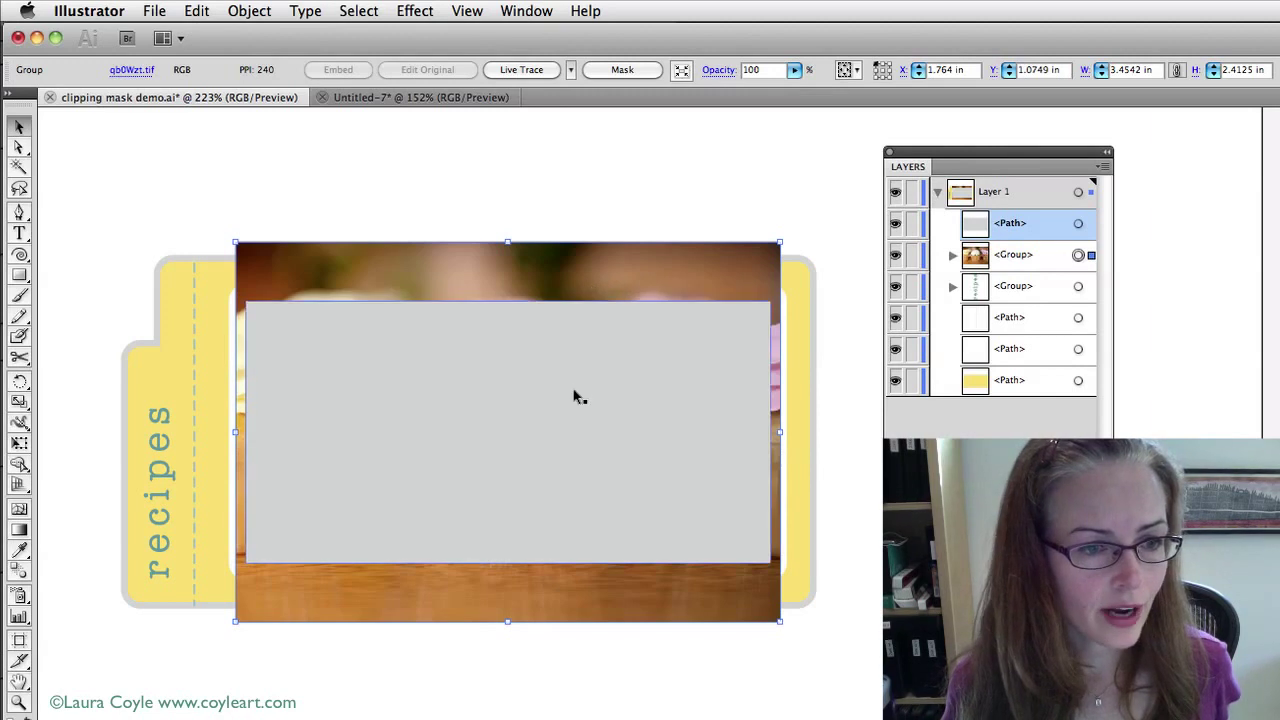
pyautogui.click(588, 460)
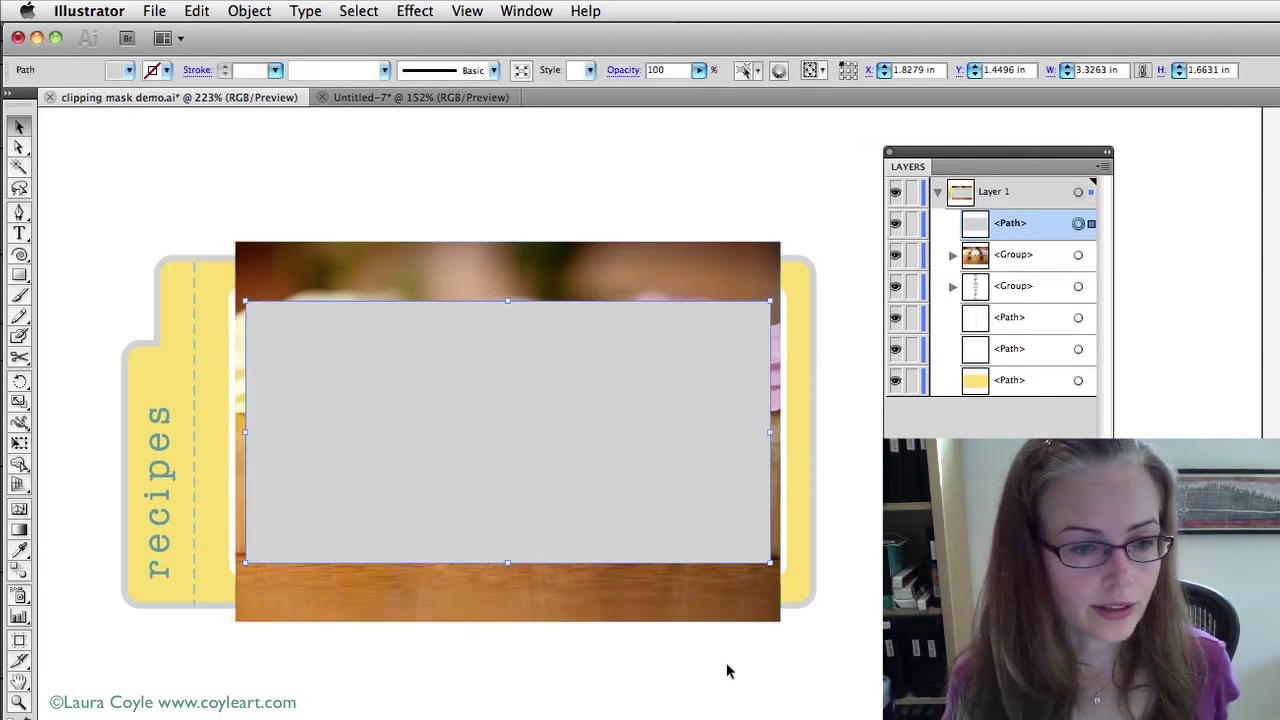
# Step: Add the photo to the selection and make a clipping mask from the grey window
pyautogui.keyDown('shift'); pyautogui.click(658, 605); pyautogui.keyUp('shift')
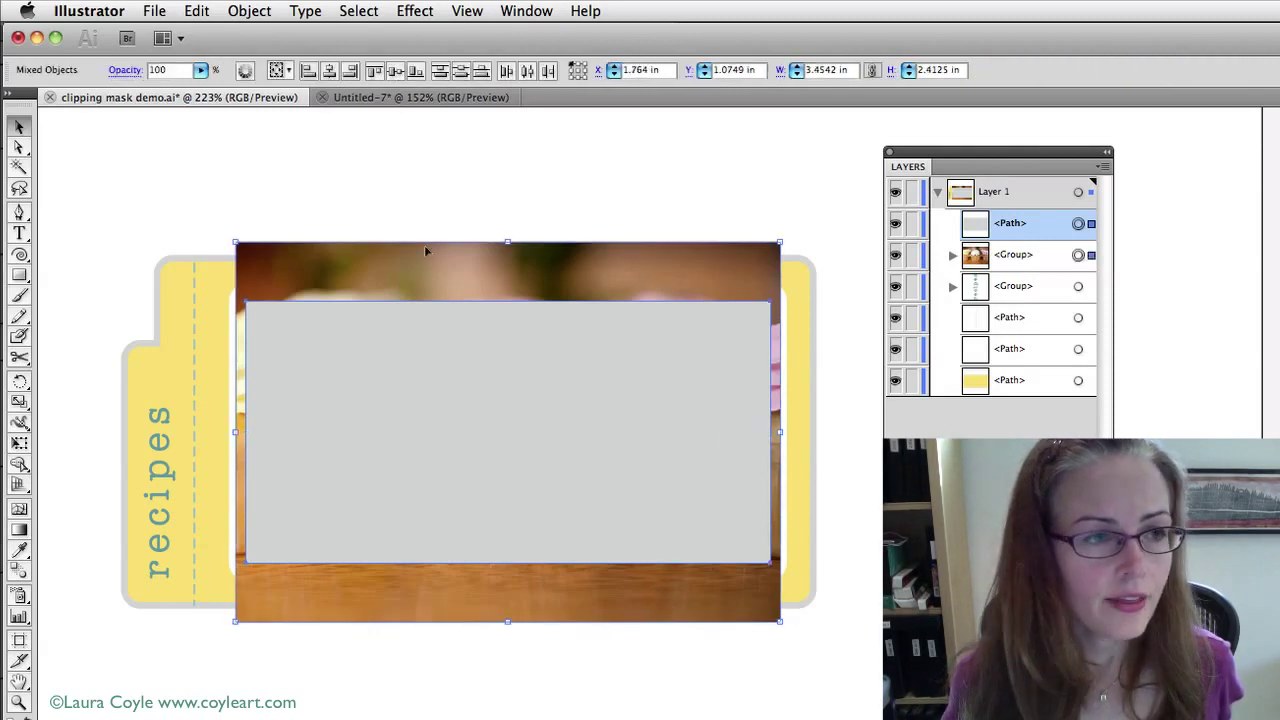
pyautogui.click(250, 11)
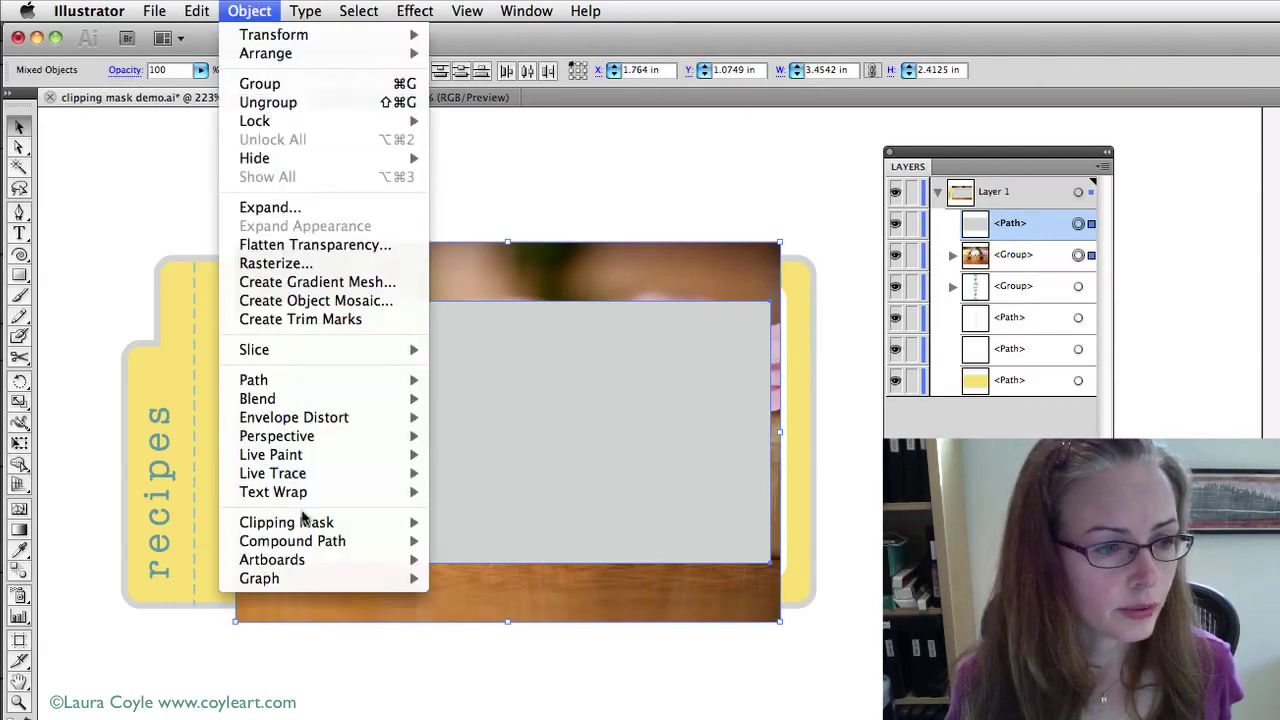
pyautogui.moveTo(308, 527)
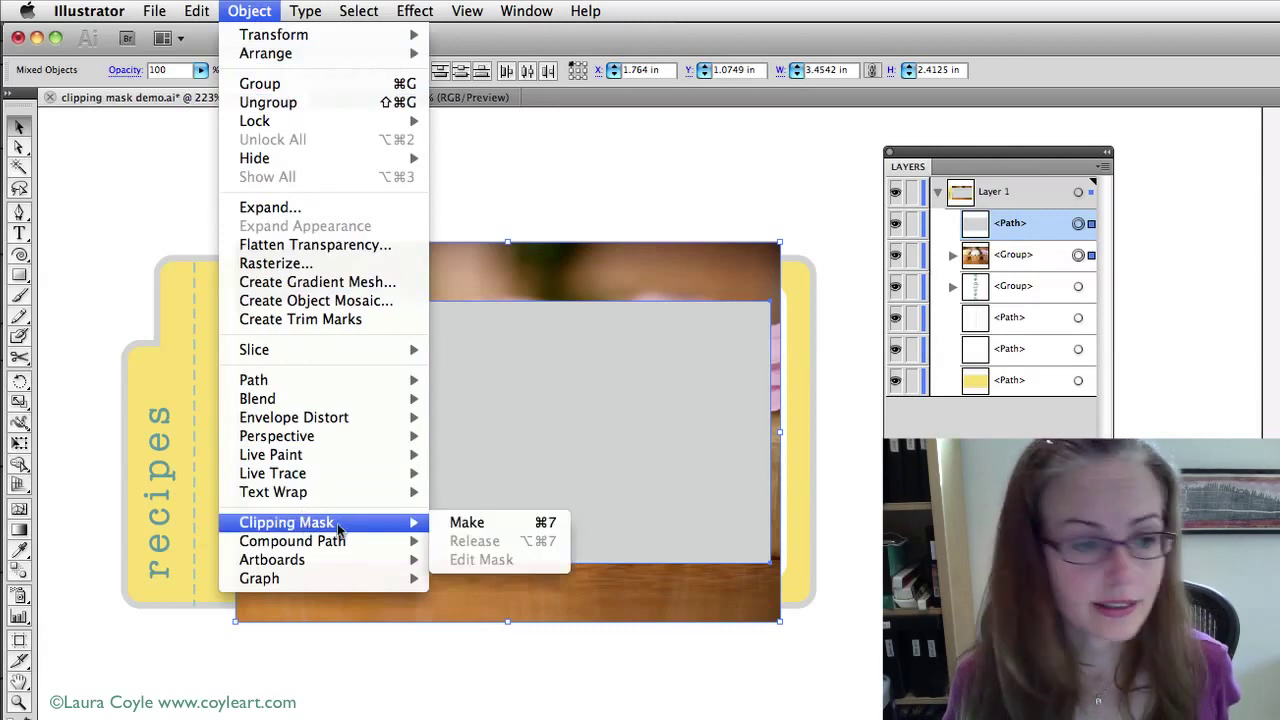
pyautogui.click(481, 524)
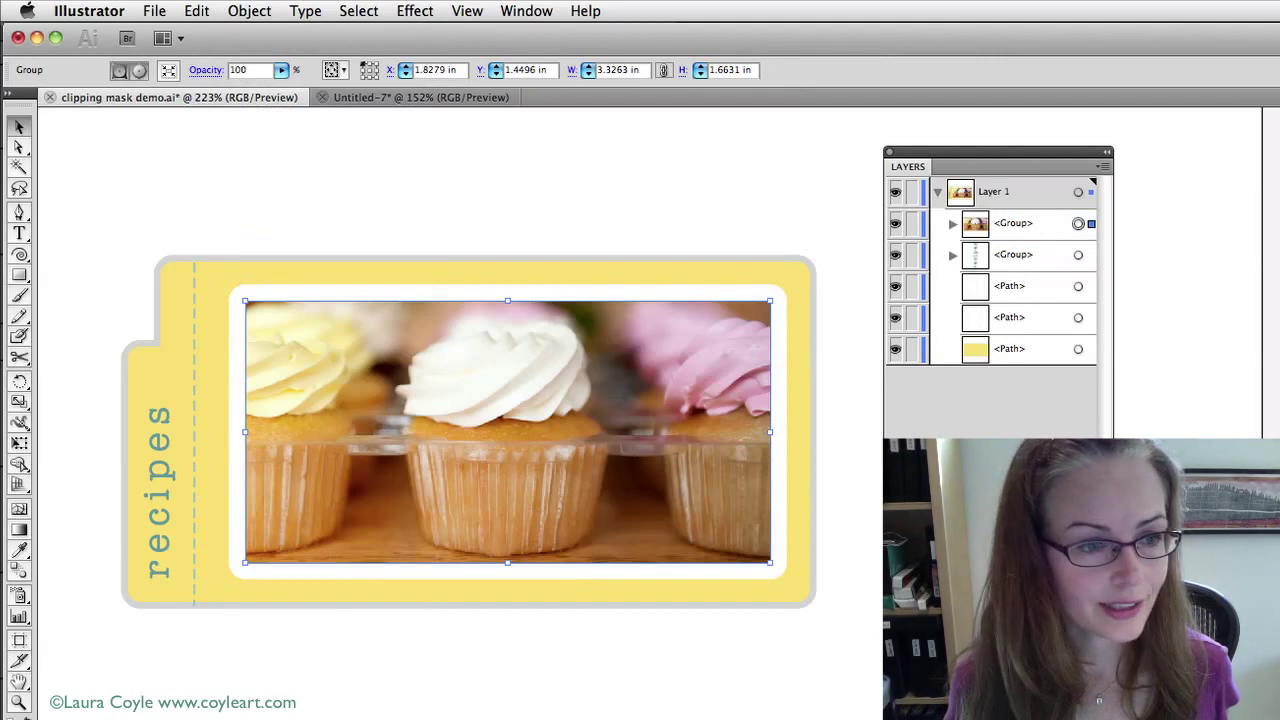
# Step: Release the clipping mask to restore the full, uncropped photo
pyautogui.click(250, 12)
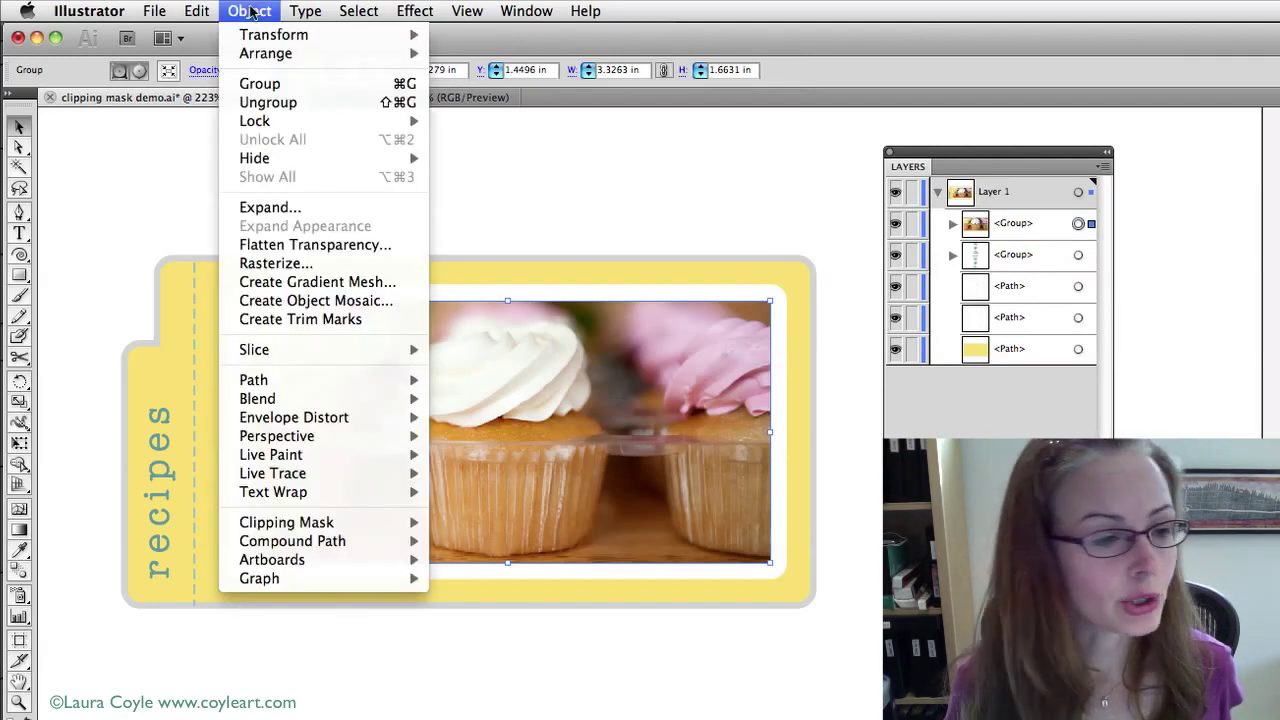
pyautogui.moveTo(328, 522)
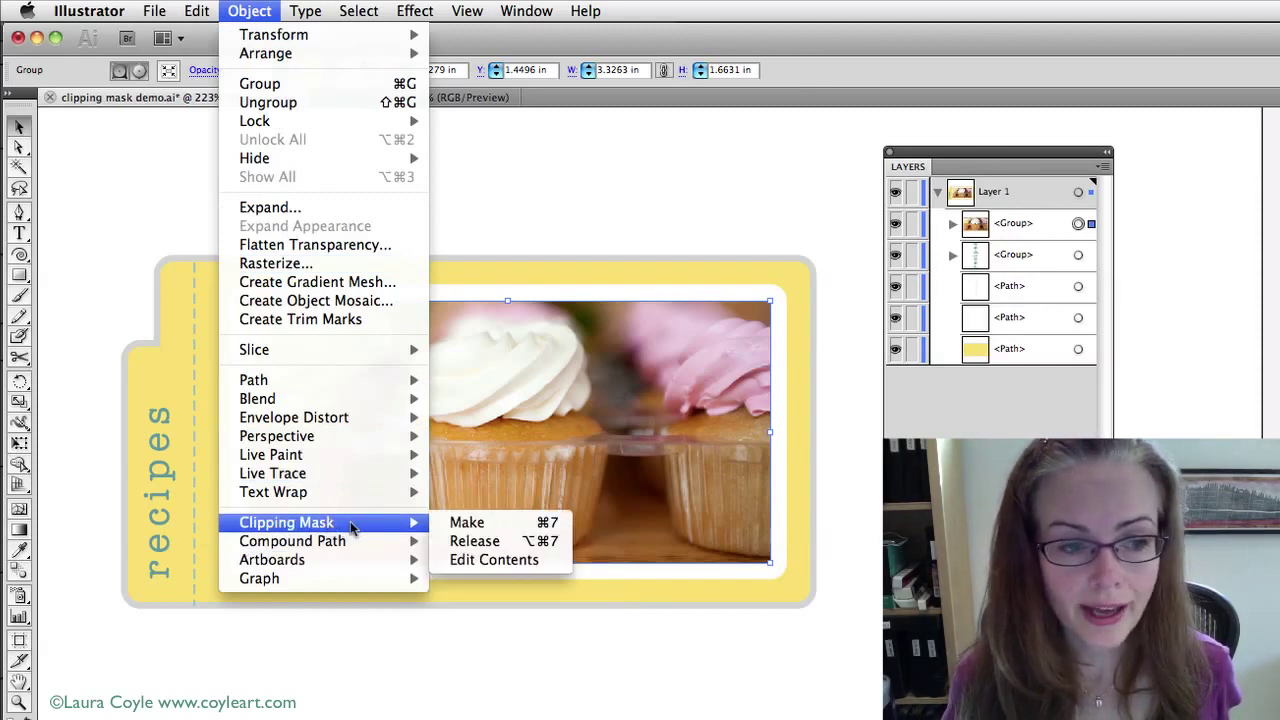
pyautogui.click(490, 541)
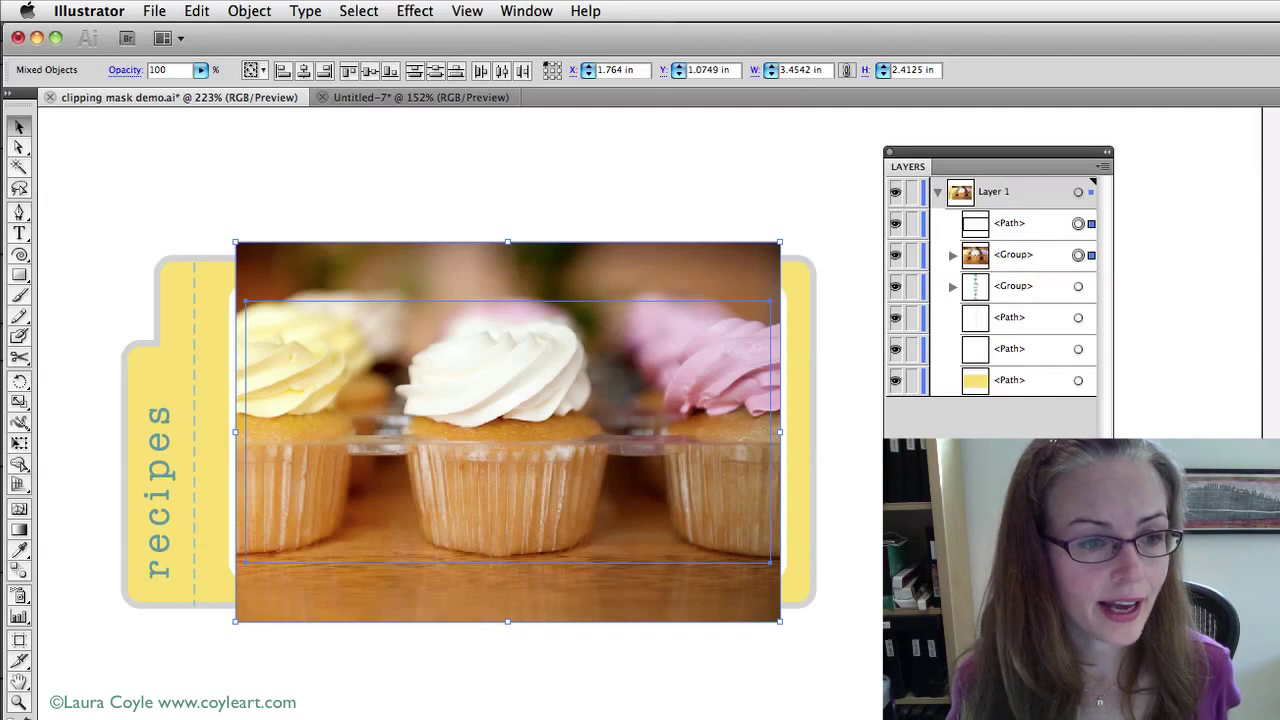
# Step: Remake the clipping mask with Cmd+7, then undo a trial move of the cropped group
pyautogui.press('super+7')
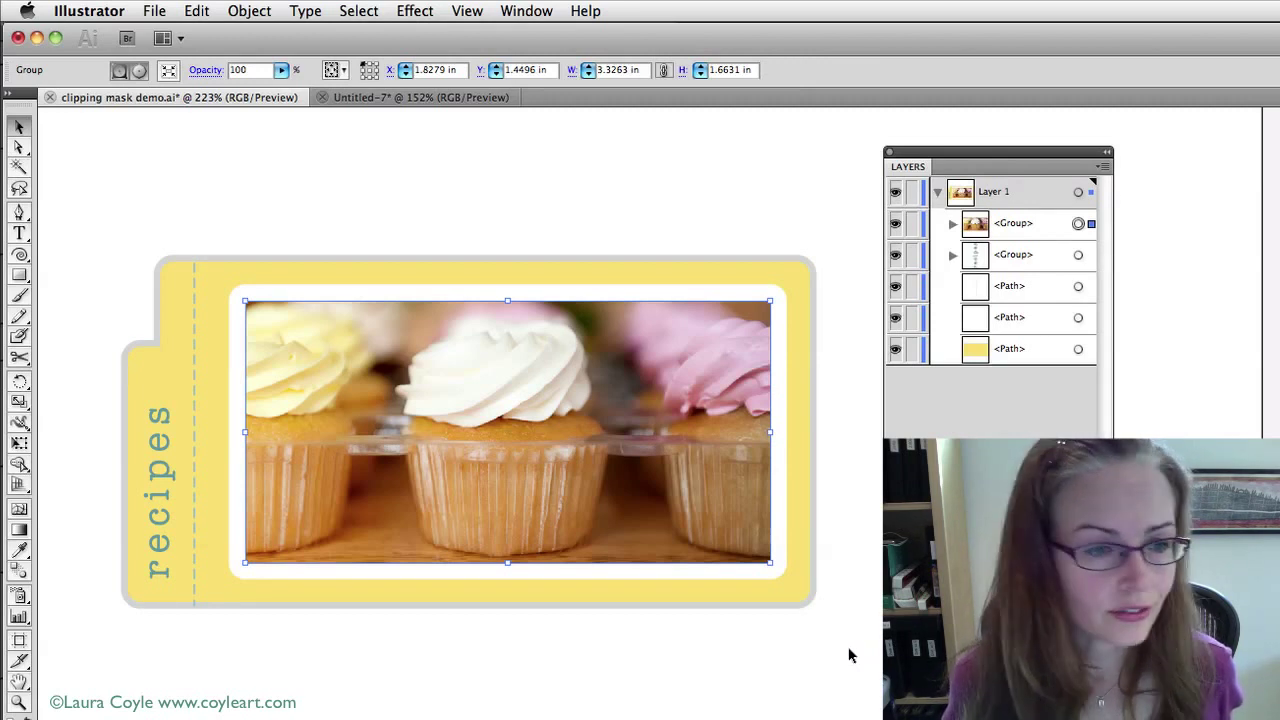
pyautogui.click(869, 611)
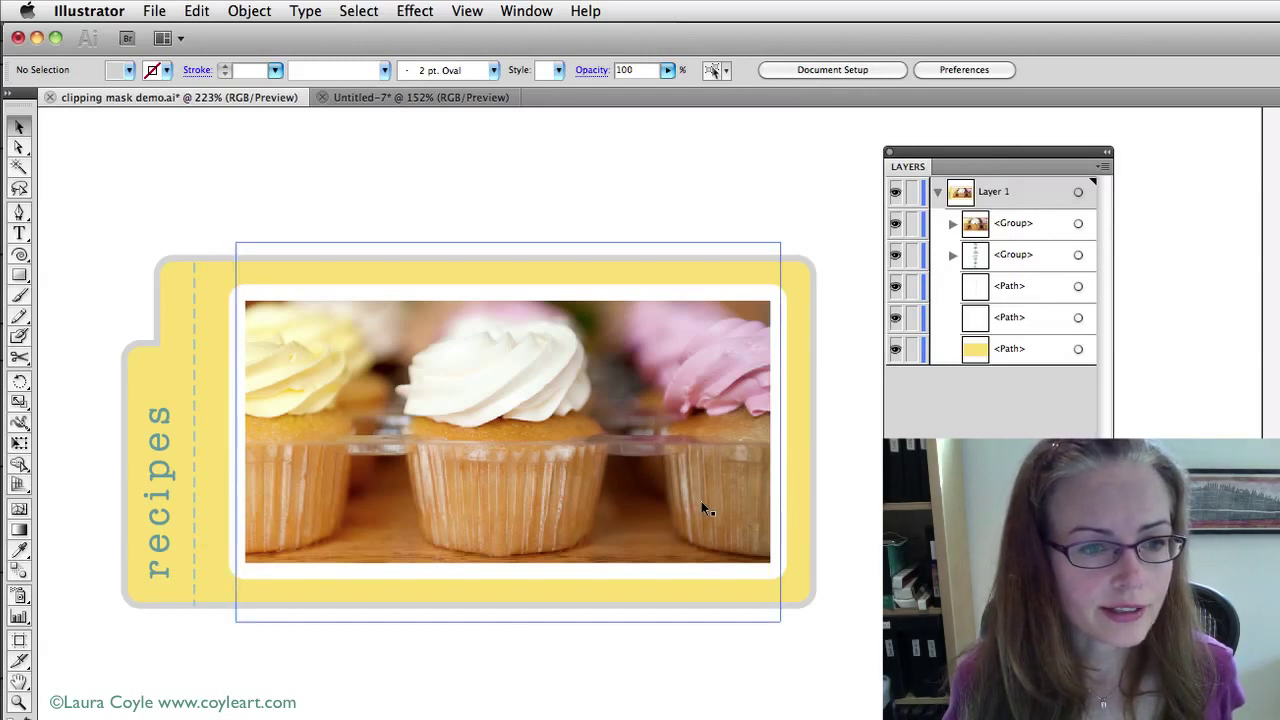
pyautogui.click(654, 513)
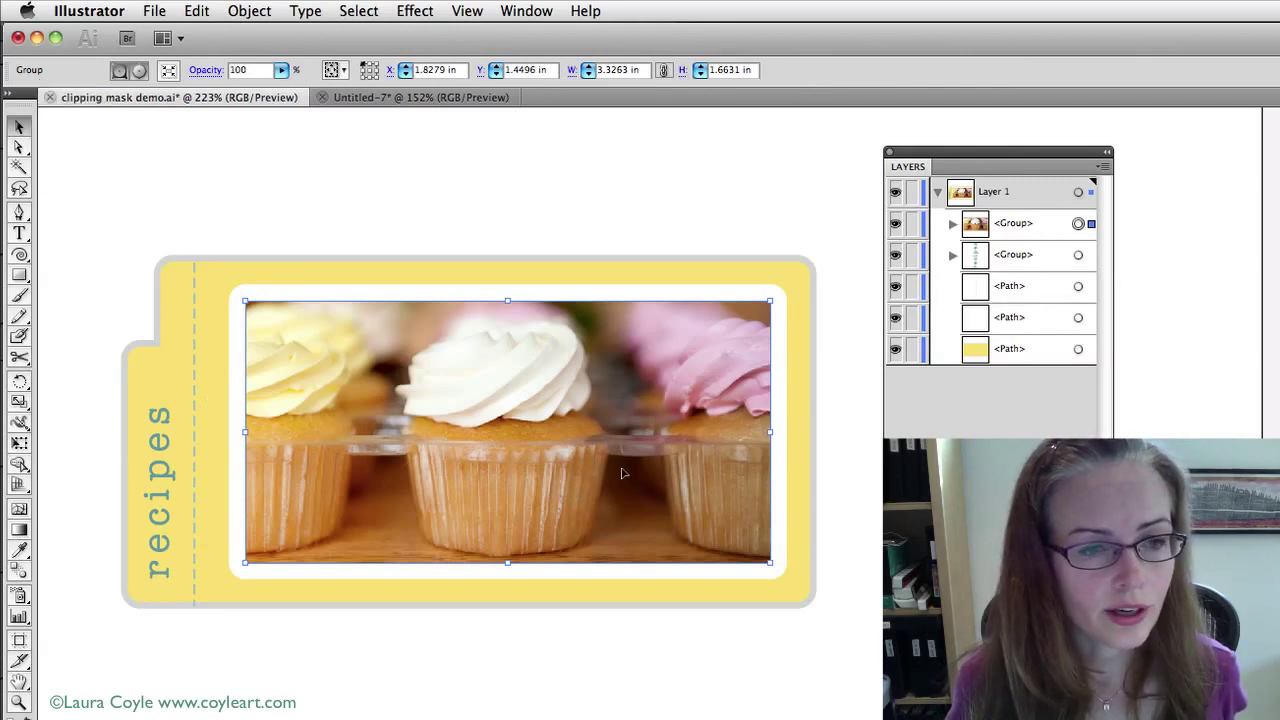
pyautogui.moveTo(652, 498); pyautogui.dragTo(539, 472)
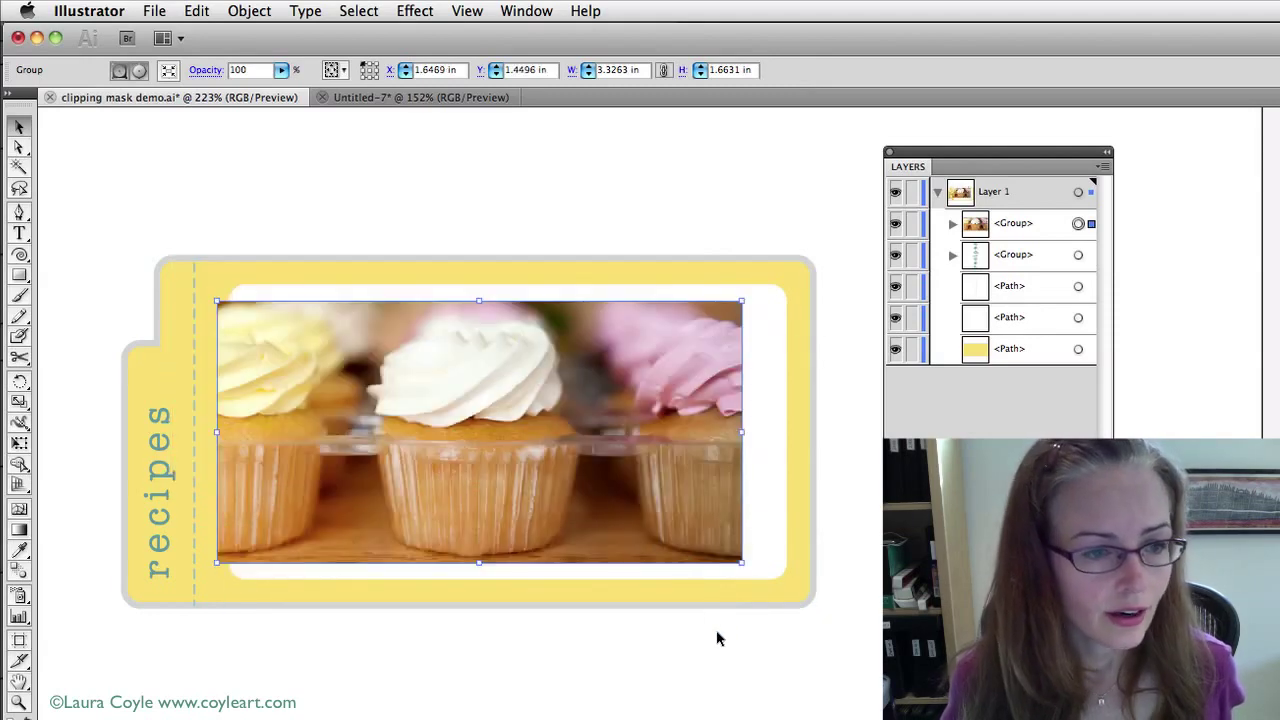
pyautogui.press('cmd+z')
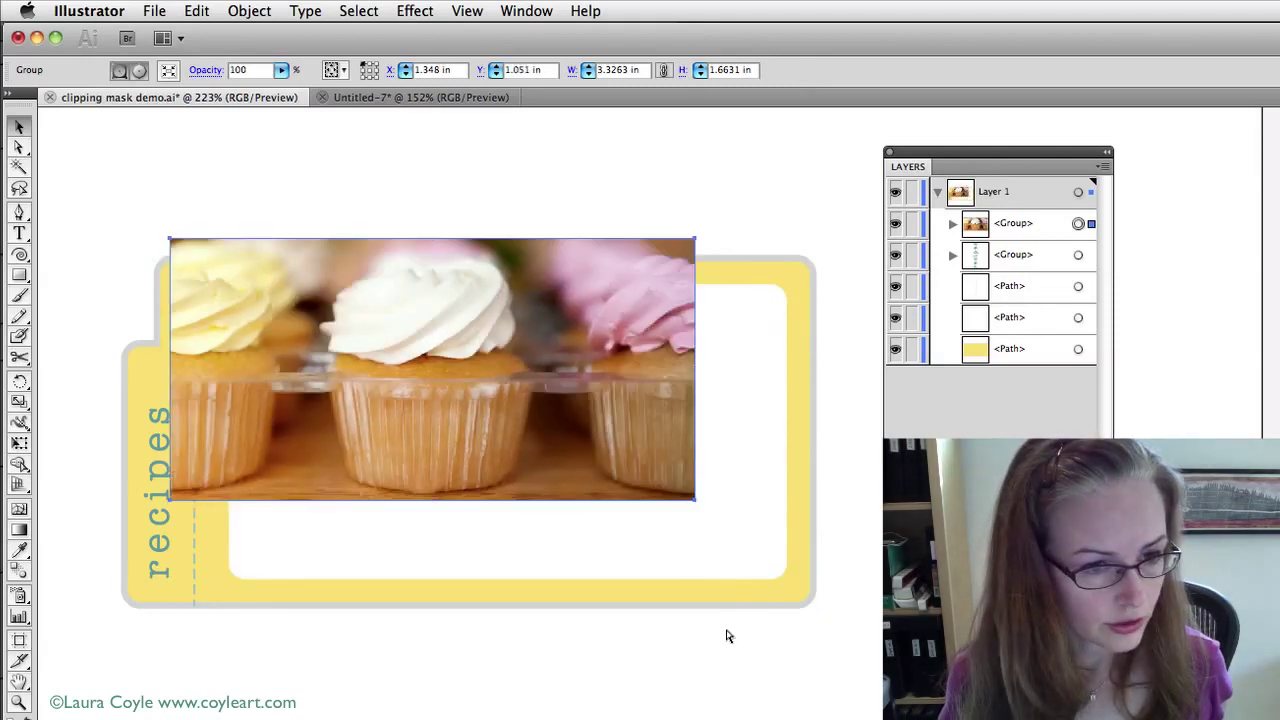
pyautogui.press('cmd+z')
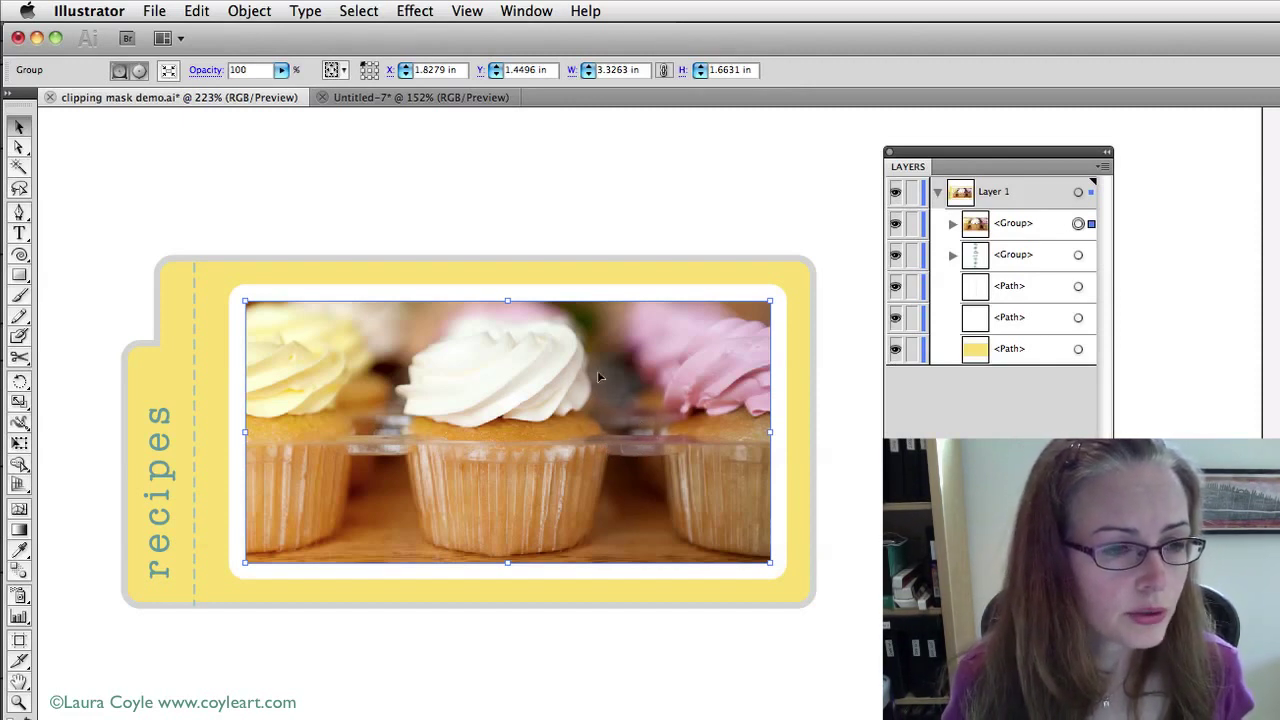
# Step: Using the Direct Selection tool, drag the photo inside the mask so the cupcakes sit higher
pyautogui.click(868, 531)
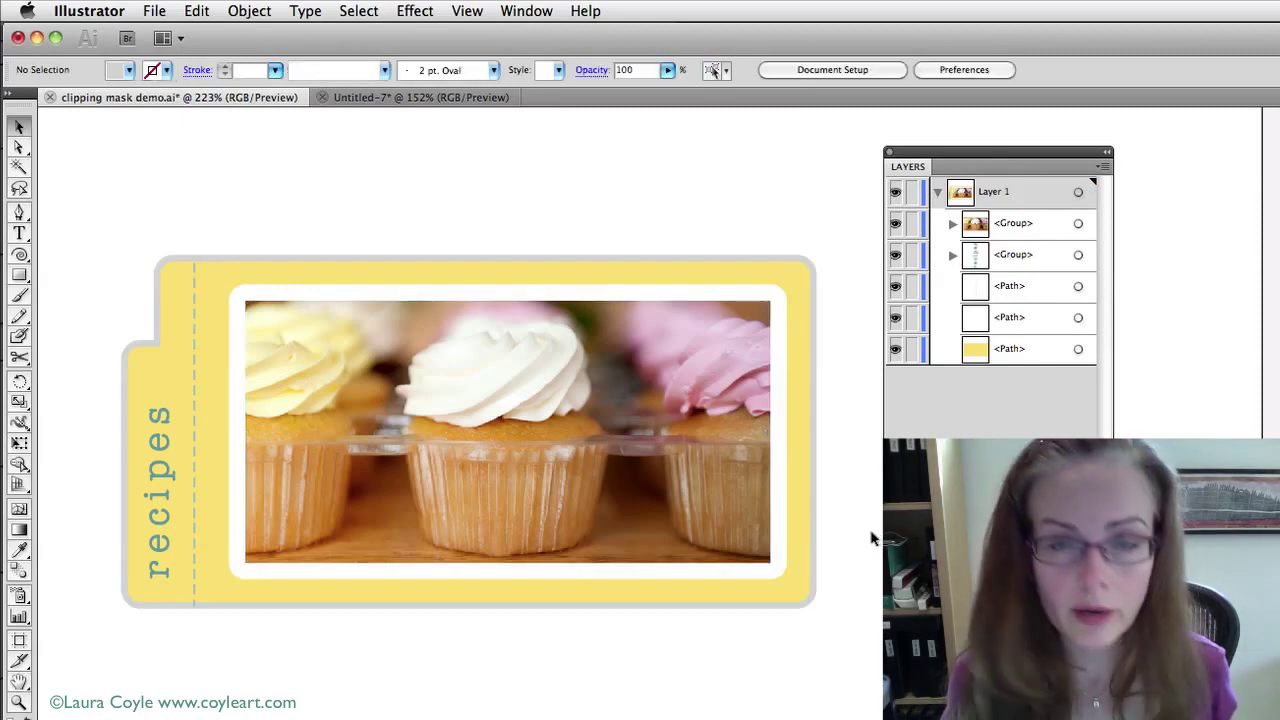
pyautogui.press('a')
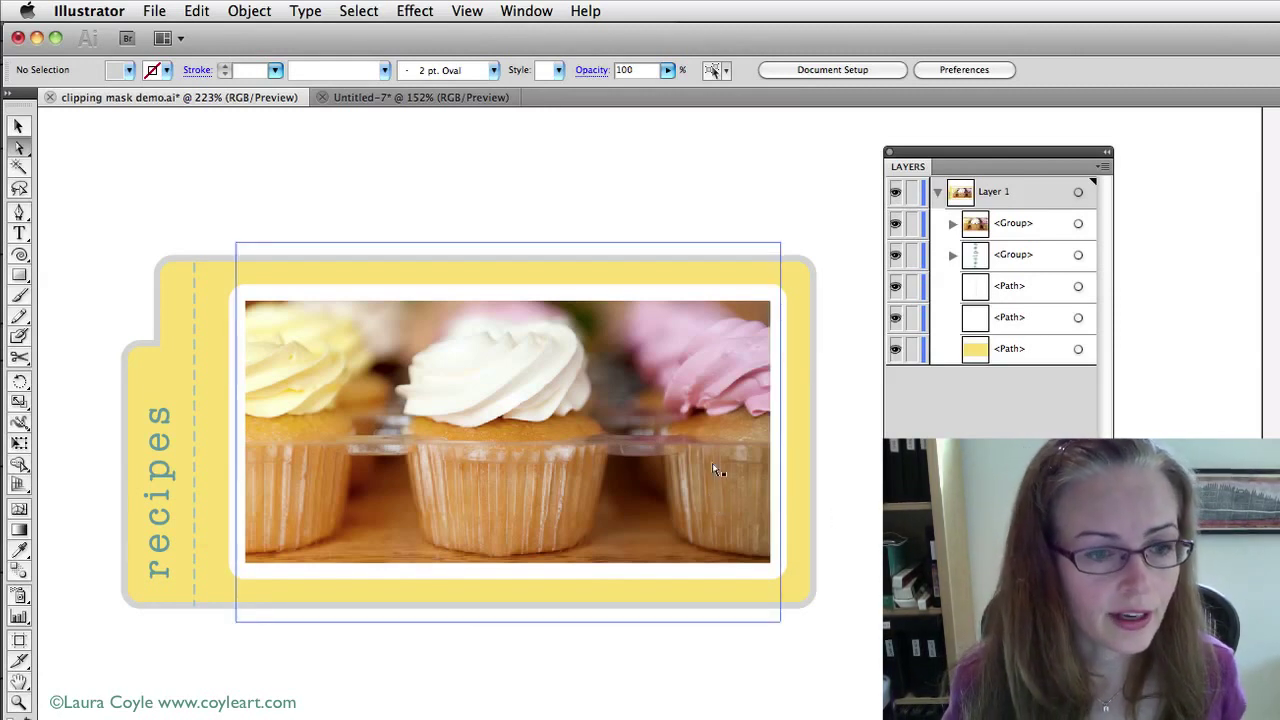
pyautogui.click(597, 440)
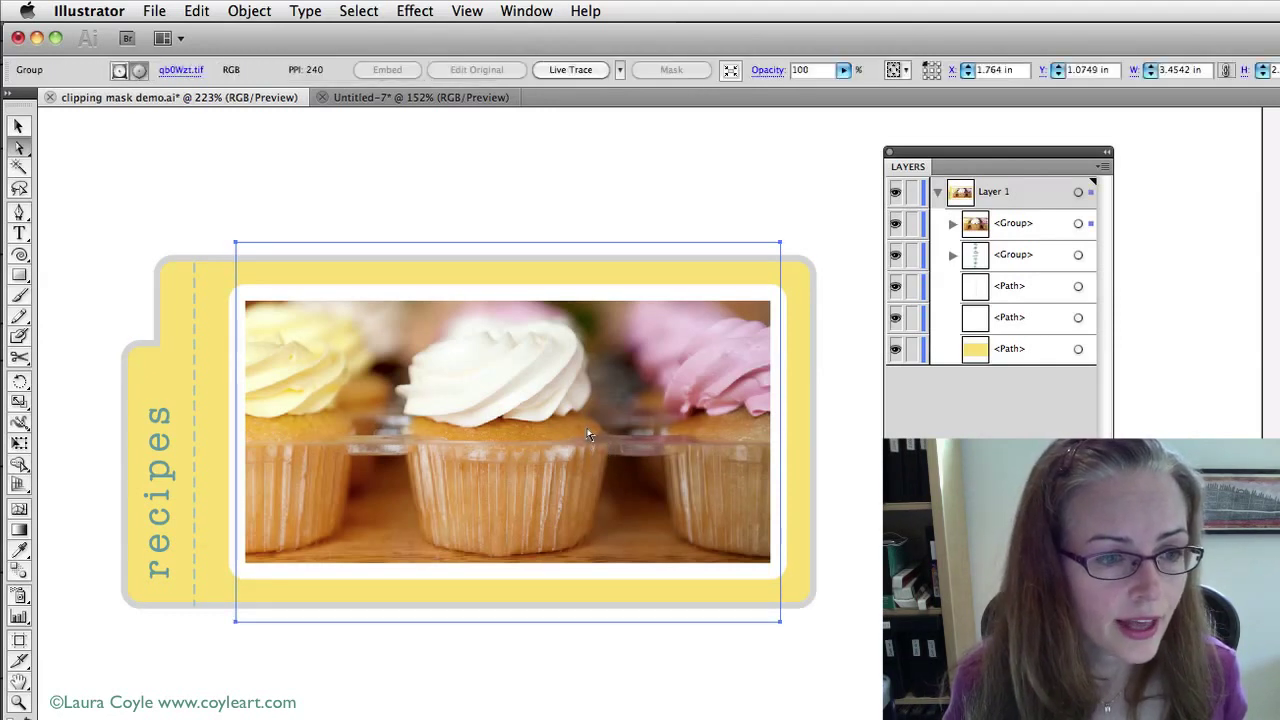
pyautogui.moveTo(594, 438); pyautogui.dragTo(587, 372)
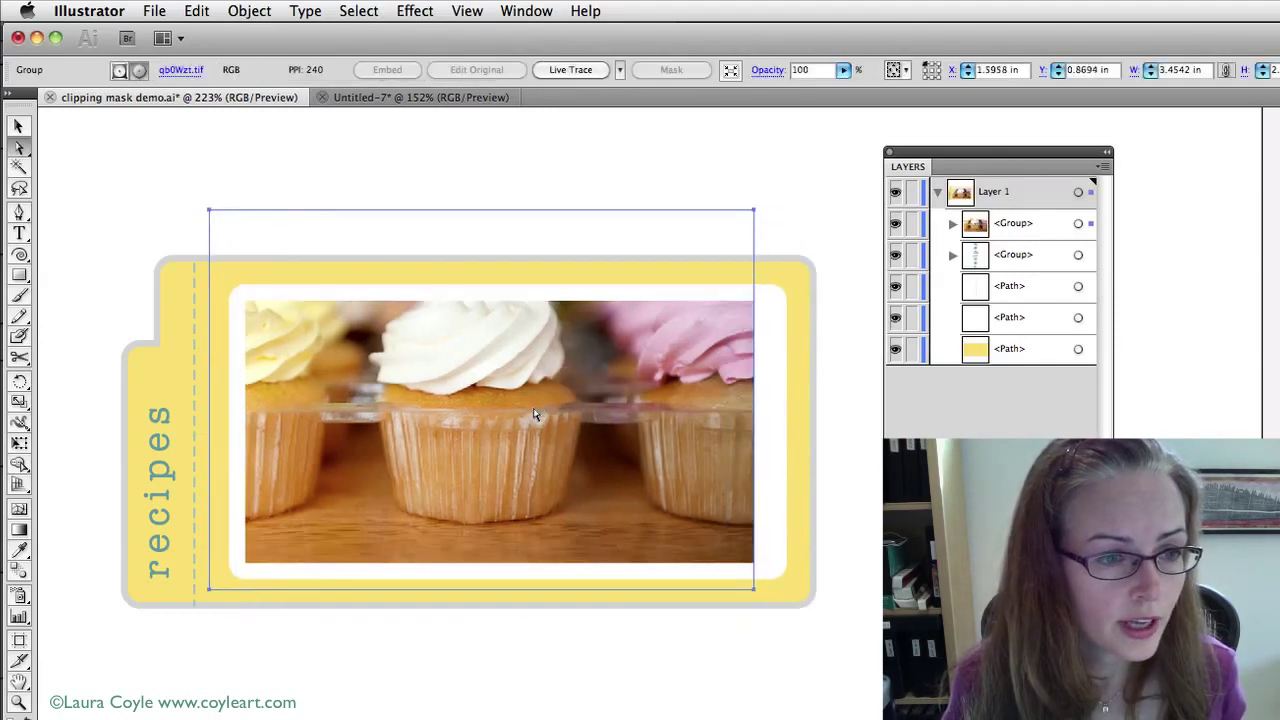
pyautogui.moveTo(534, 420); pyautogui.dragTo(512, 445)
pyautogui.moveTo(537, 497)
pyautogui.mouseDown()
pyautogui.moveTo(530, 404)
pyautogui.moveTo(528, 470)
pyautogui.moveTo(549, 508)
pyautogui.moveTo(551, 491)
pyautogui.mouseUp()
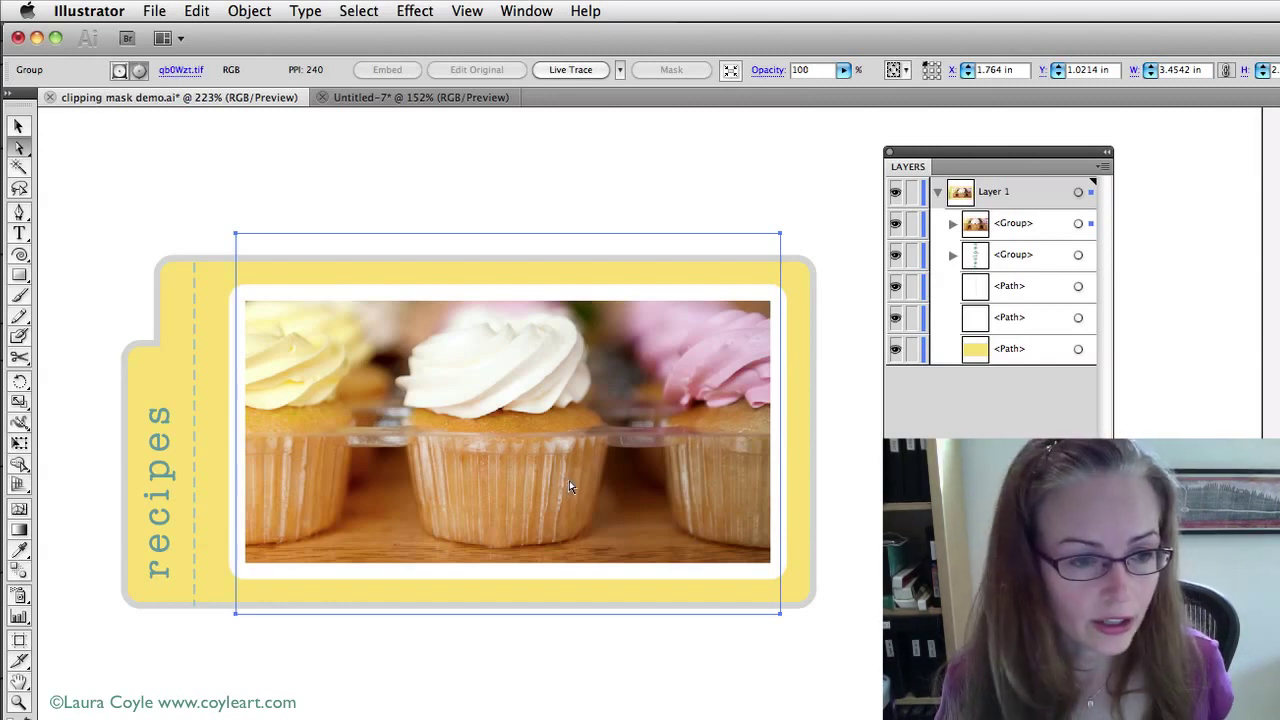
# Step: Scale the masked cupcake photo by its corner handle down to about 3.45 in wide
pyautogui.press('v')
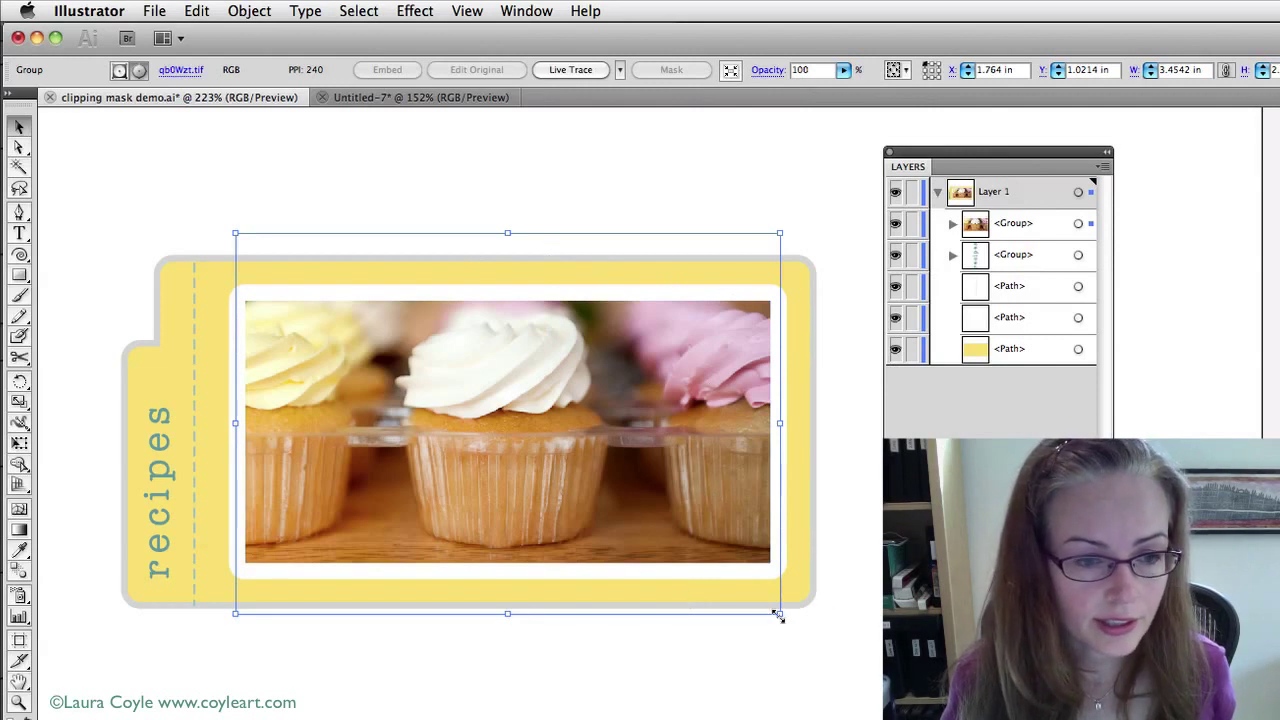
pyautogui.moveTo(779, 617); pyautogui.dragTo(853, 630)
pyautogui.press('super+z')
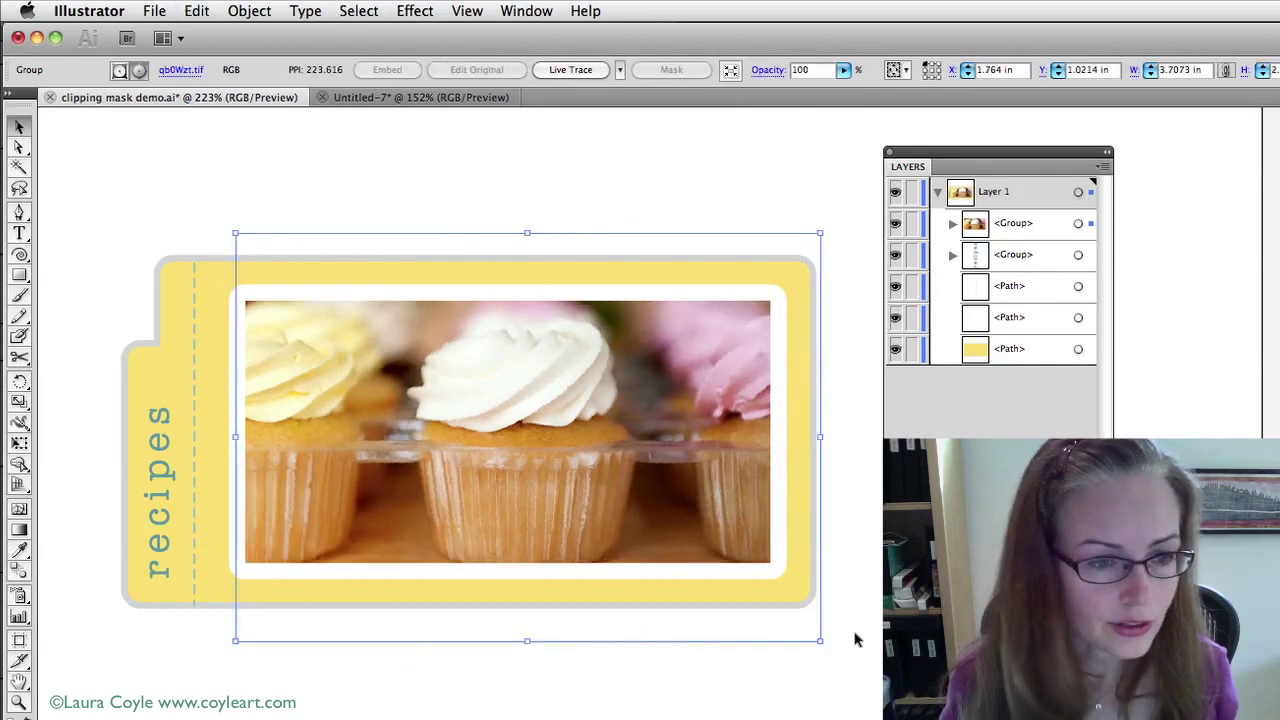
pyautogui.moveTo(820, 638); pyautogui.dragTo(780, 612)
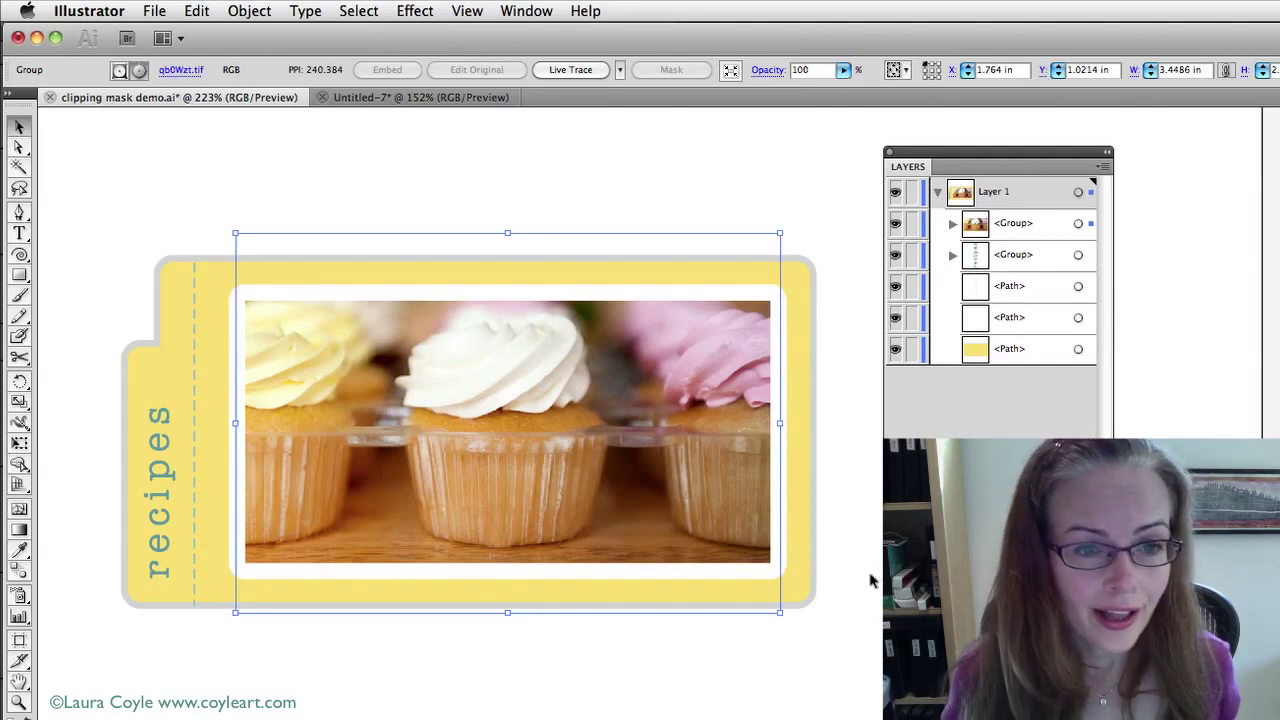